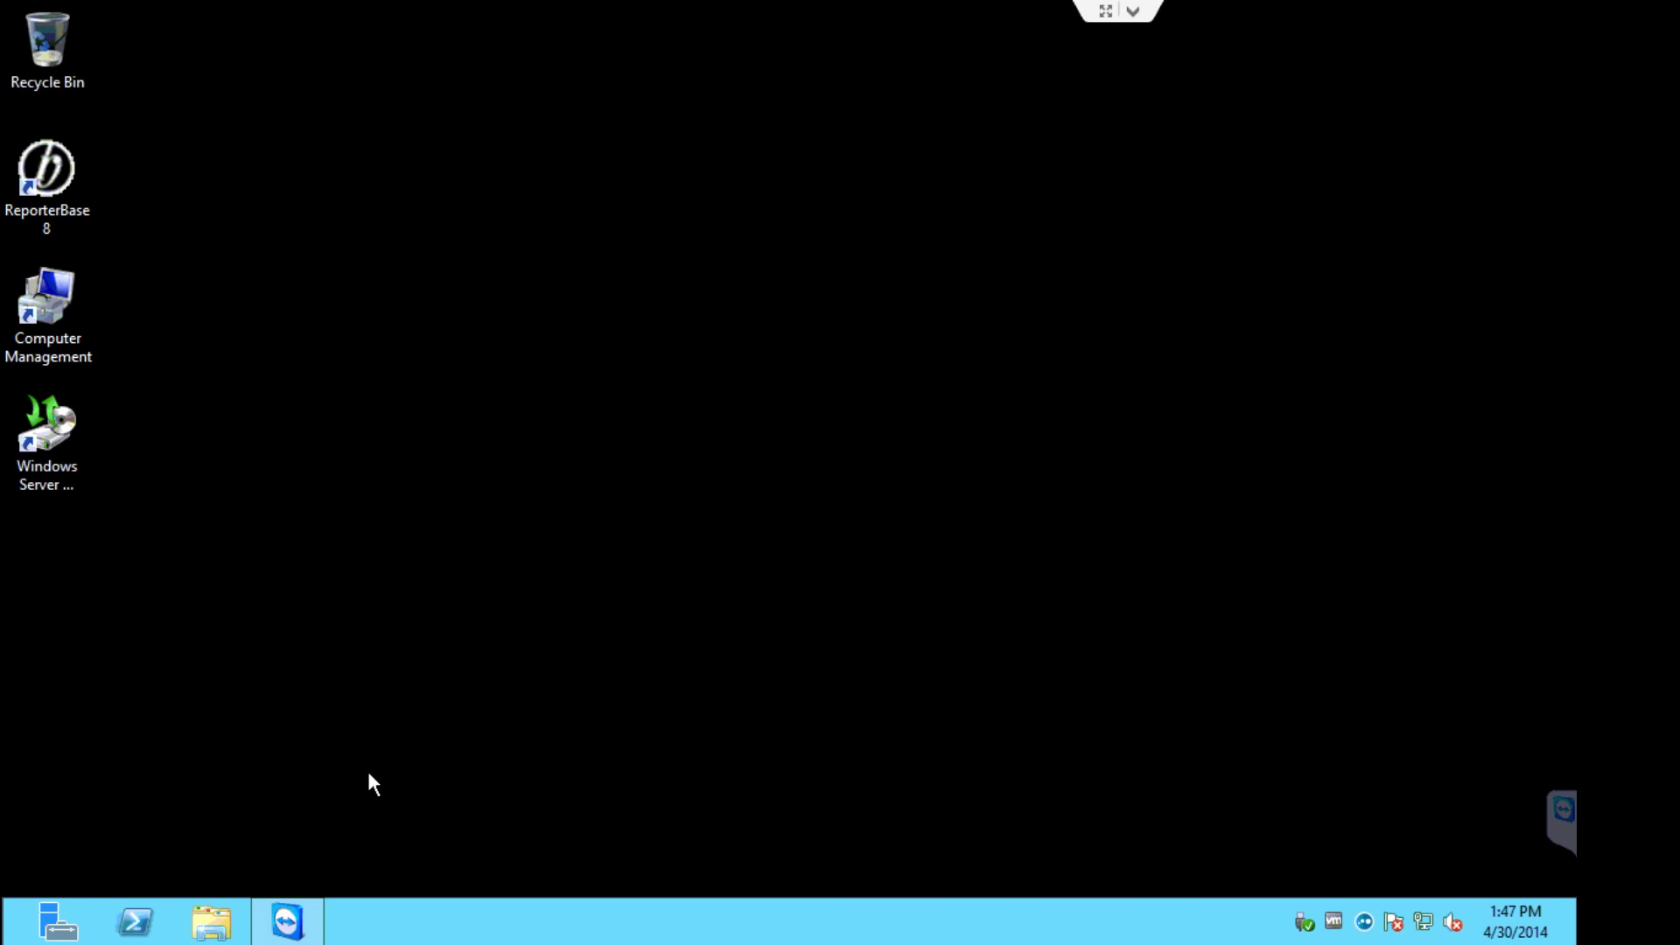
Open File Explorer and browse to C:\OMTI\JobScheduler
{"action": "left_click", "coordinate": [216, 935]}
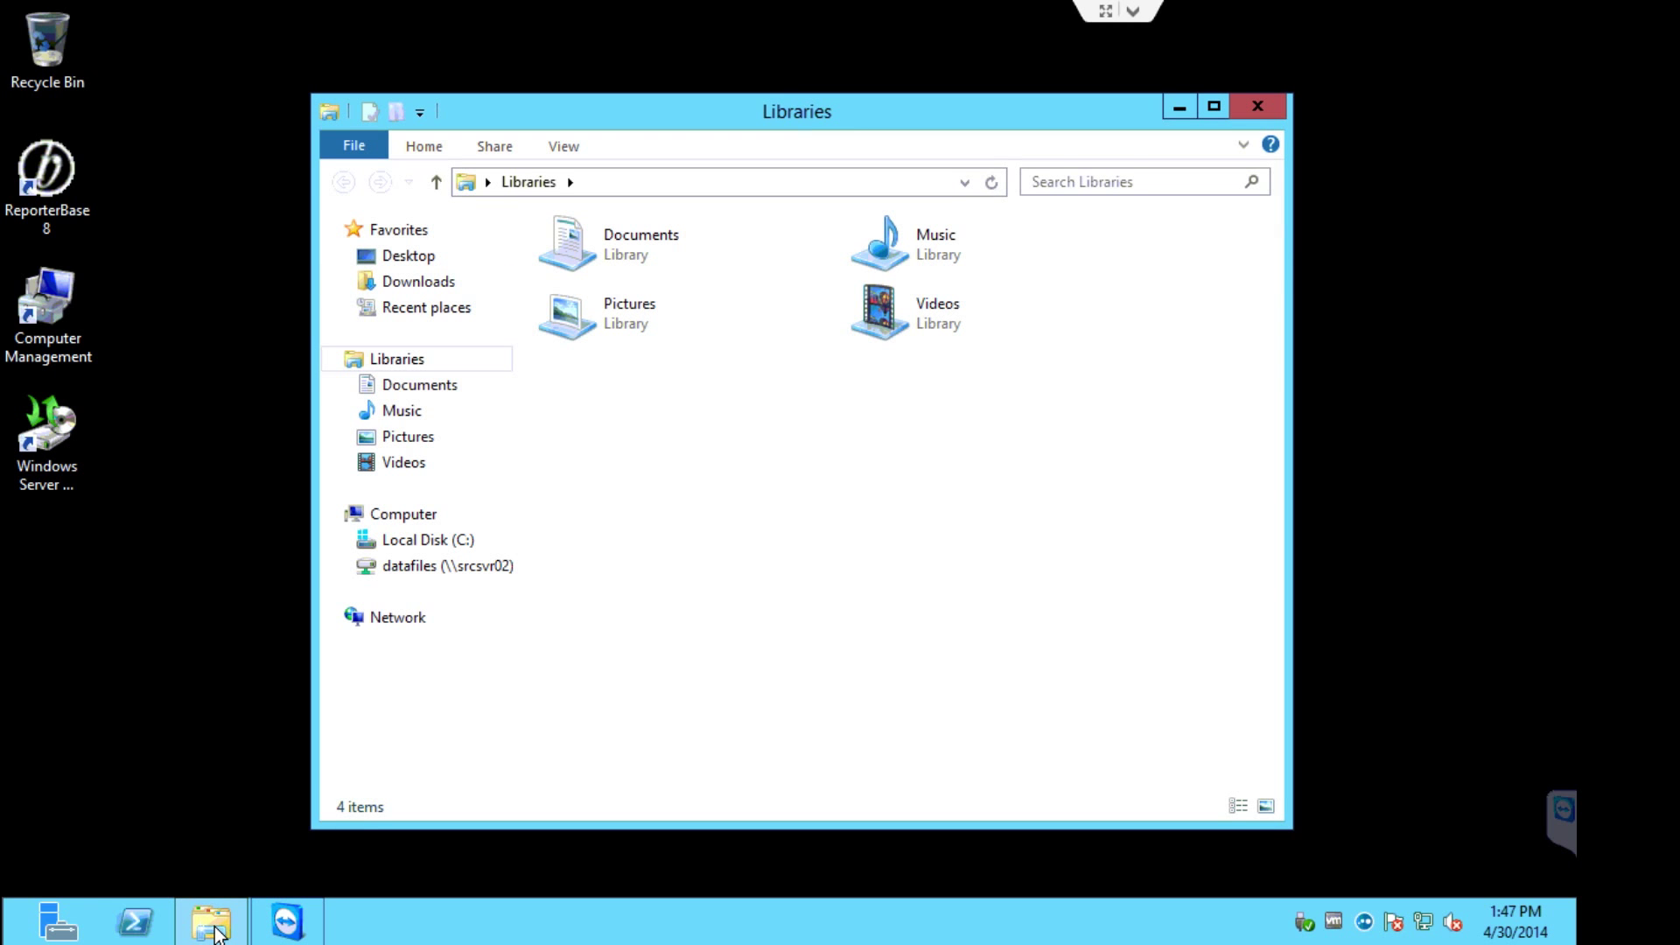
{"action": "left_click", "coordinate": [416, 541]}
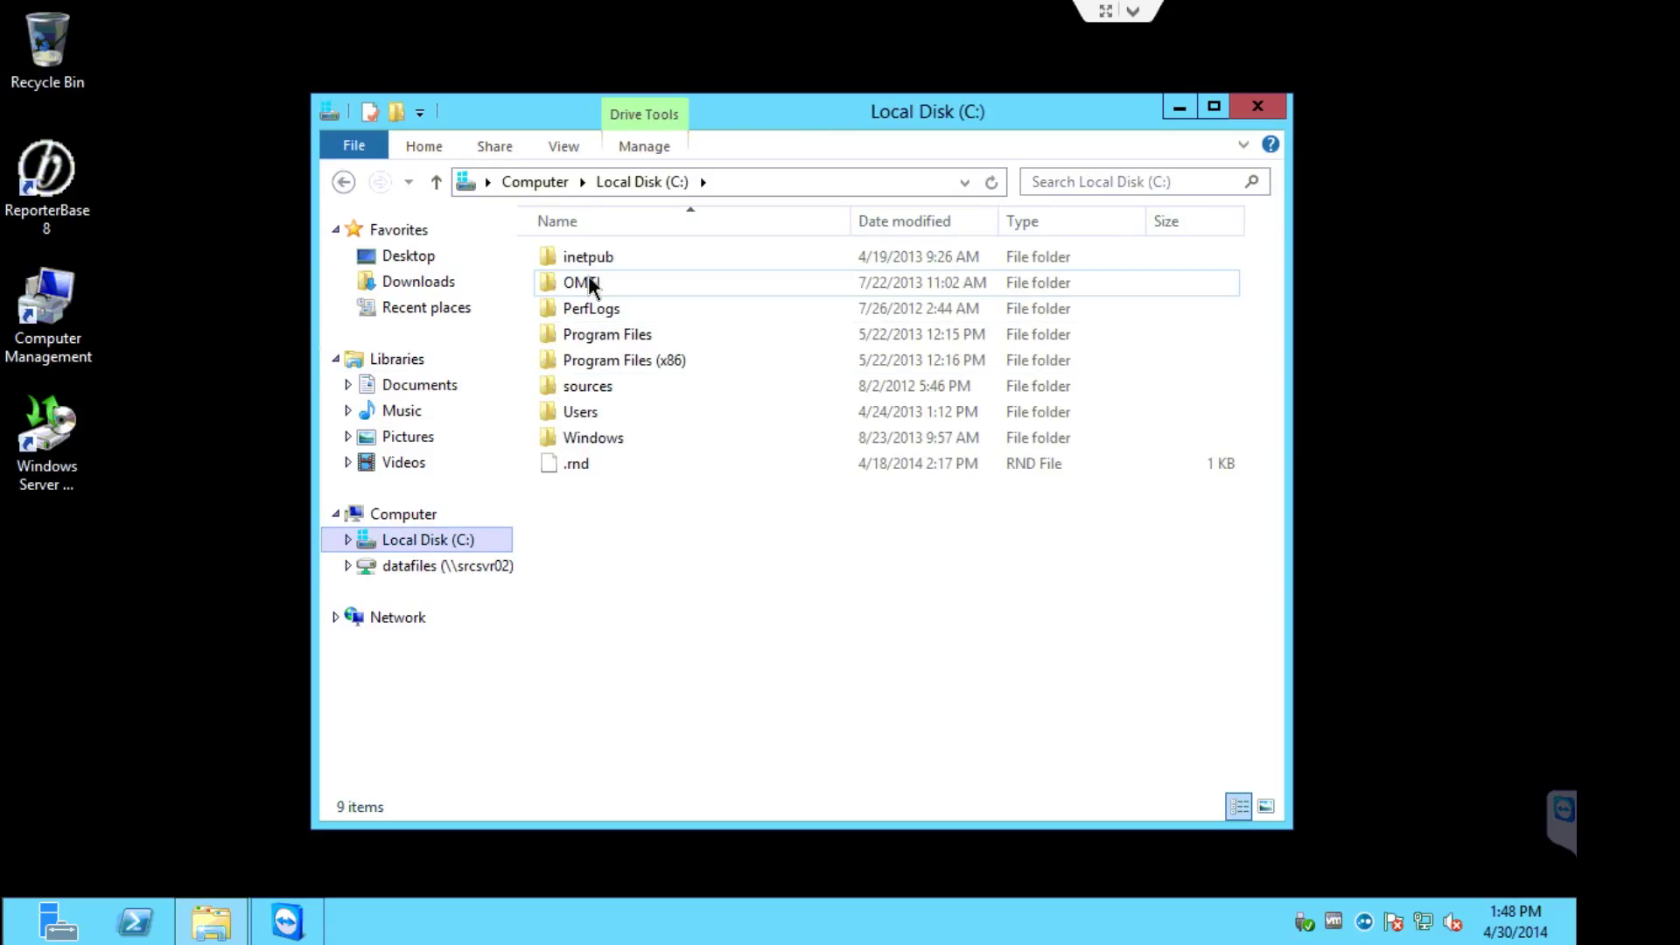
{"action": "double_click", "coordinate": [581, 282]}
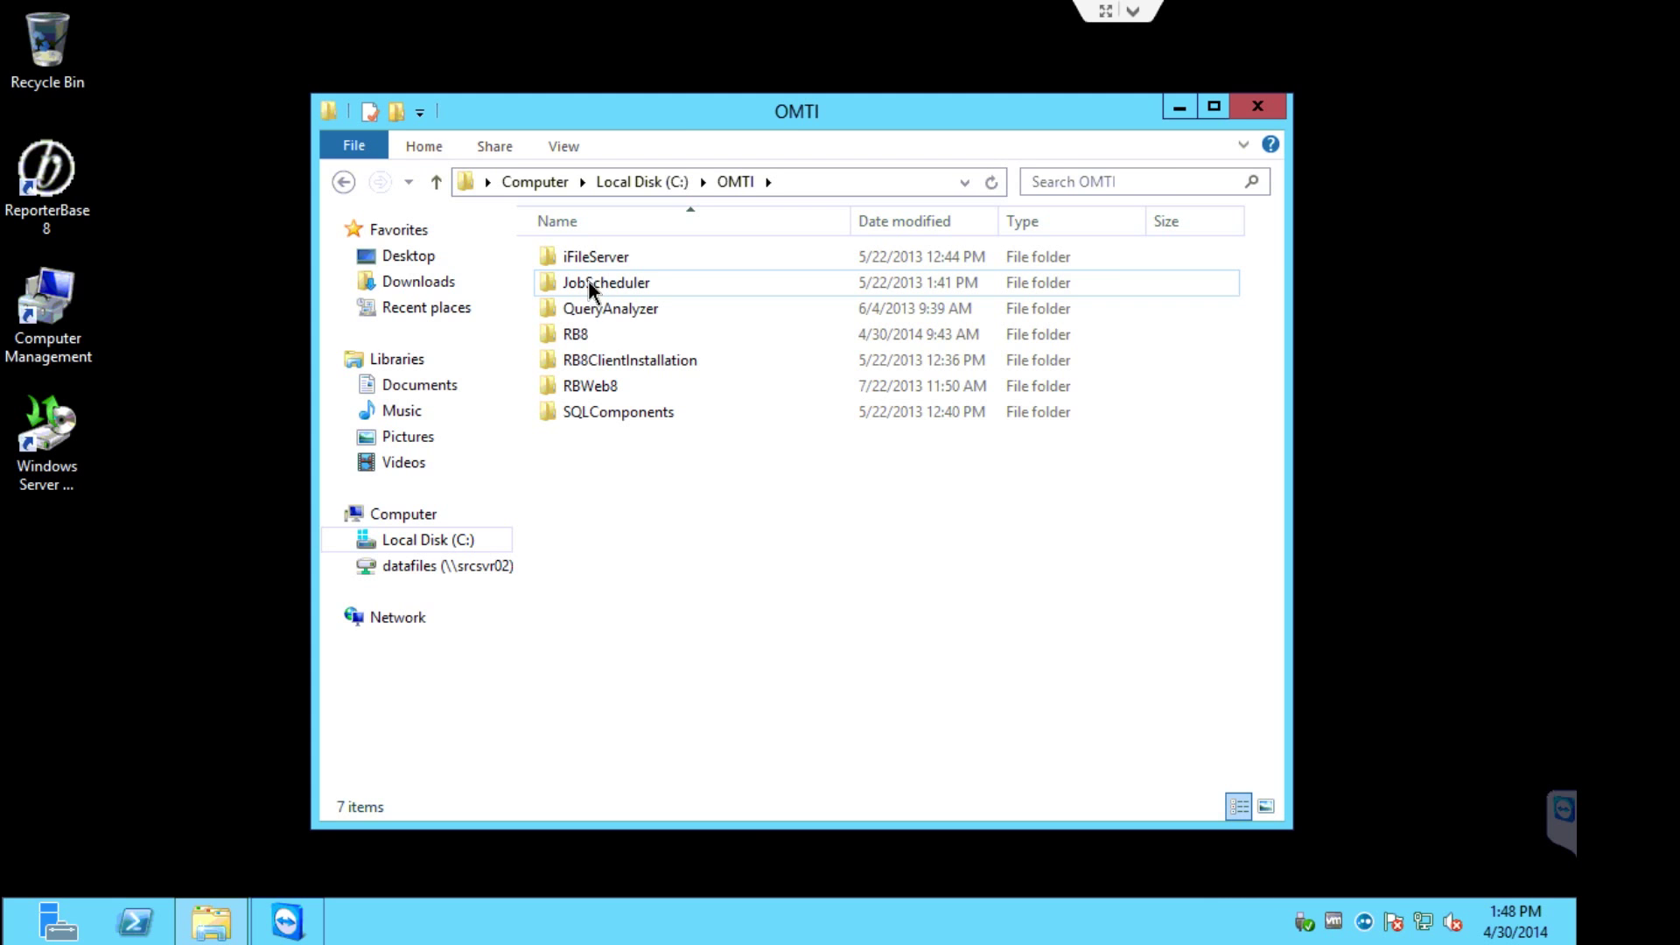
{"action": "double_click", "coordinate": [590, 282]}
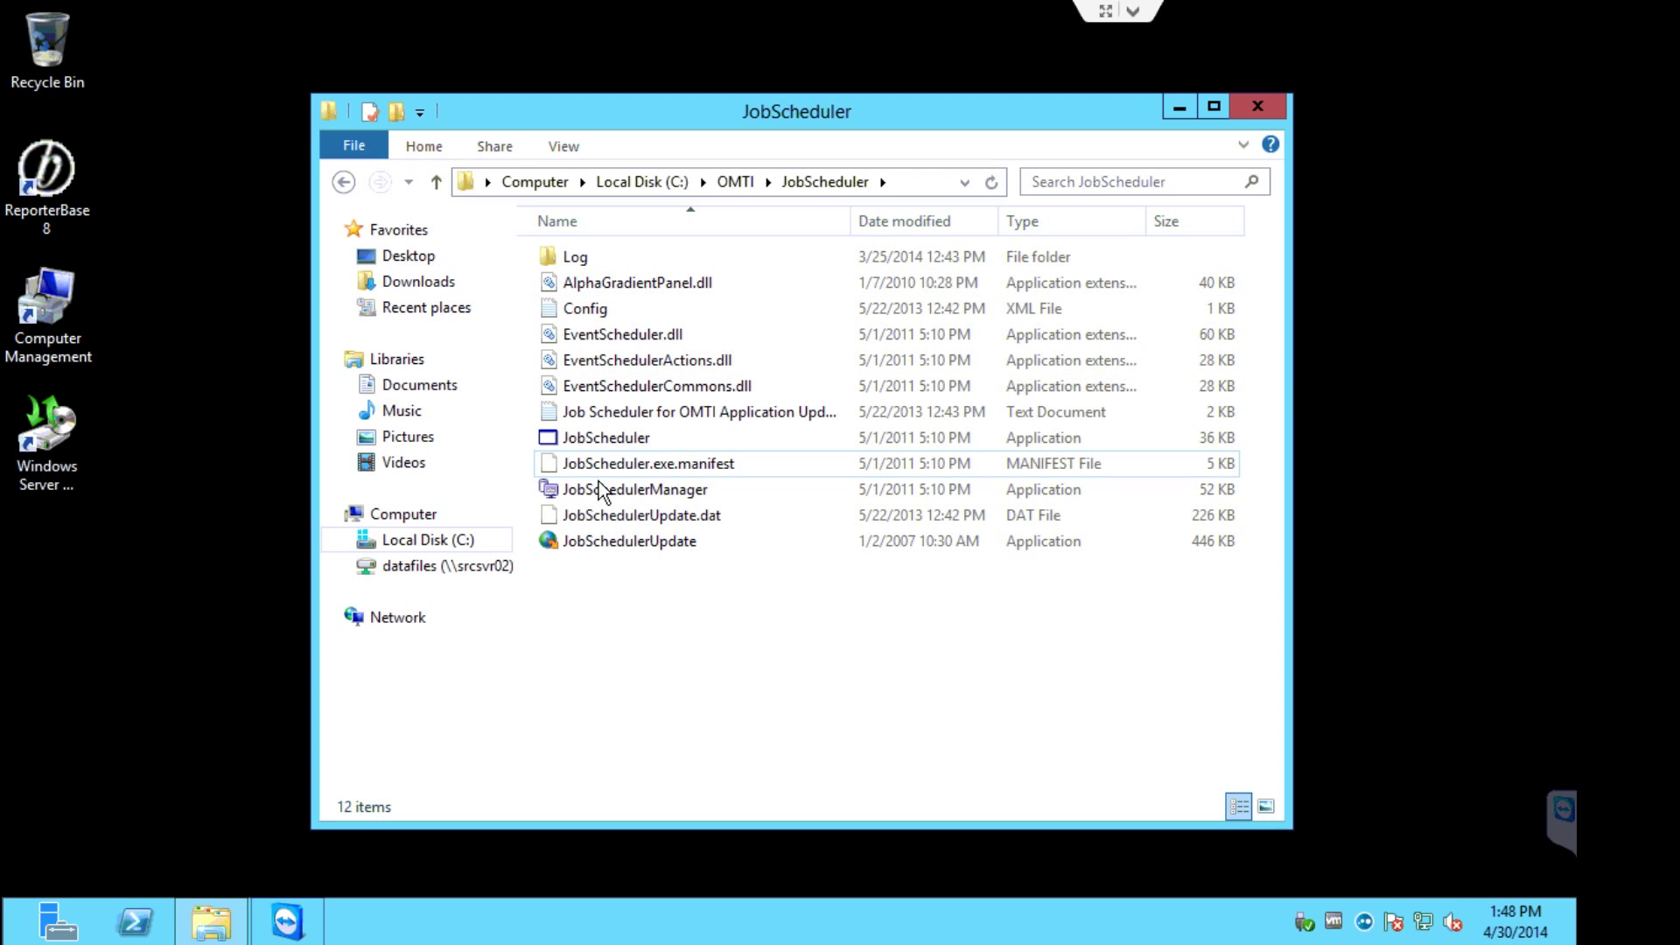
Execute the 'RB8Job - Backup Database' task now in JobSchedulerManager, acknowledge it, and close the manager
{"action": "double_click", "coordinate": [599, 495]}
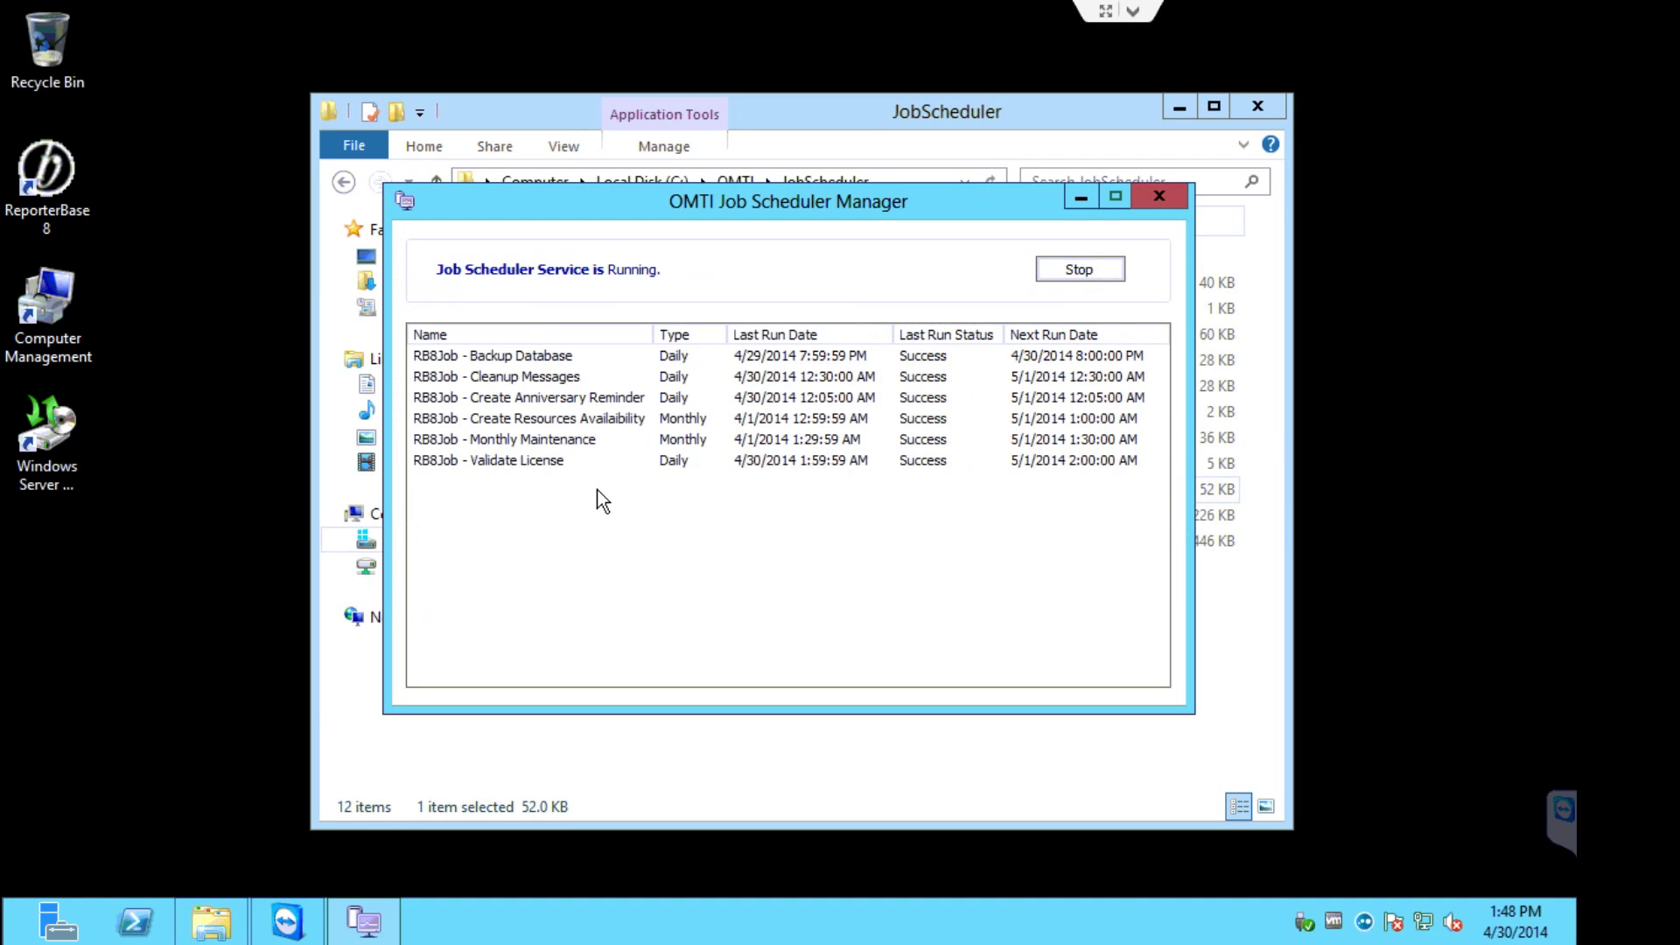
{"action": "right_click", "coordinate": [613, 355]}
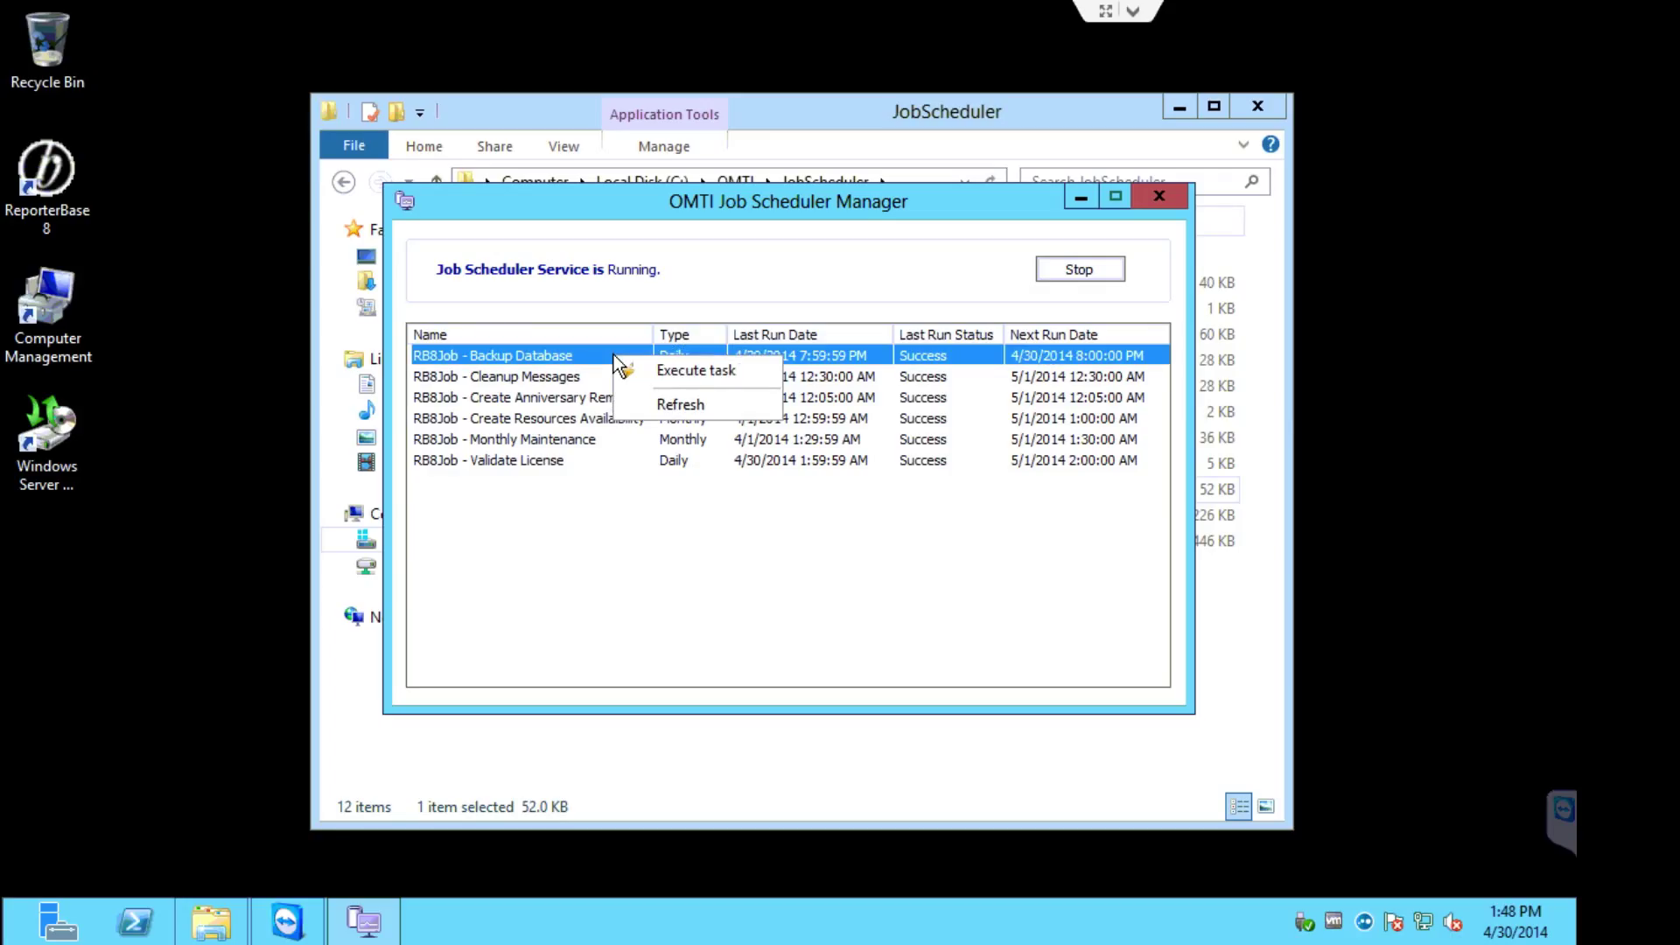
{"action": "left_click", "coordinate": [747, 375]}
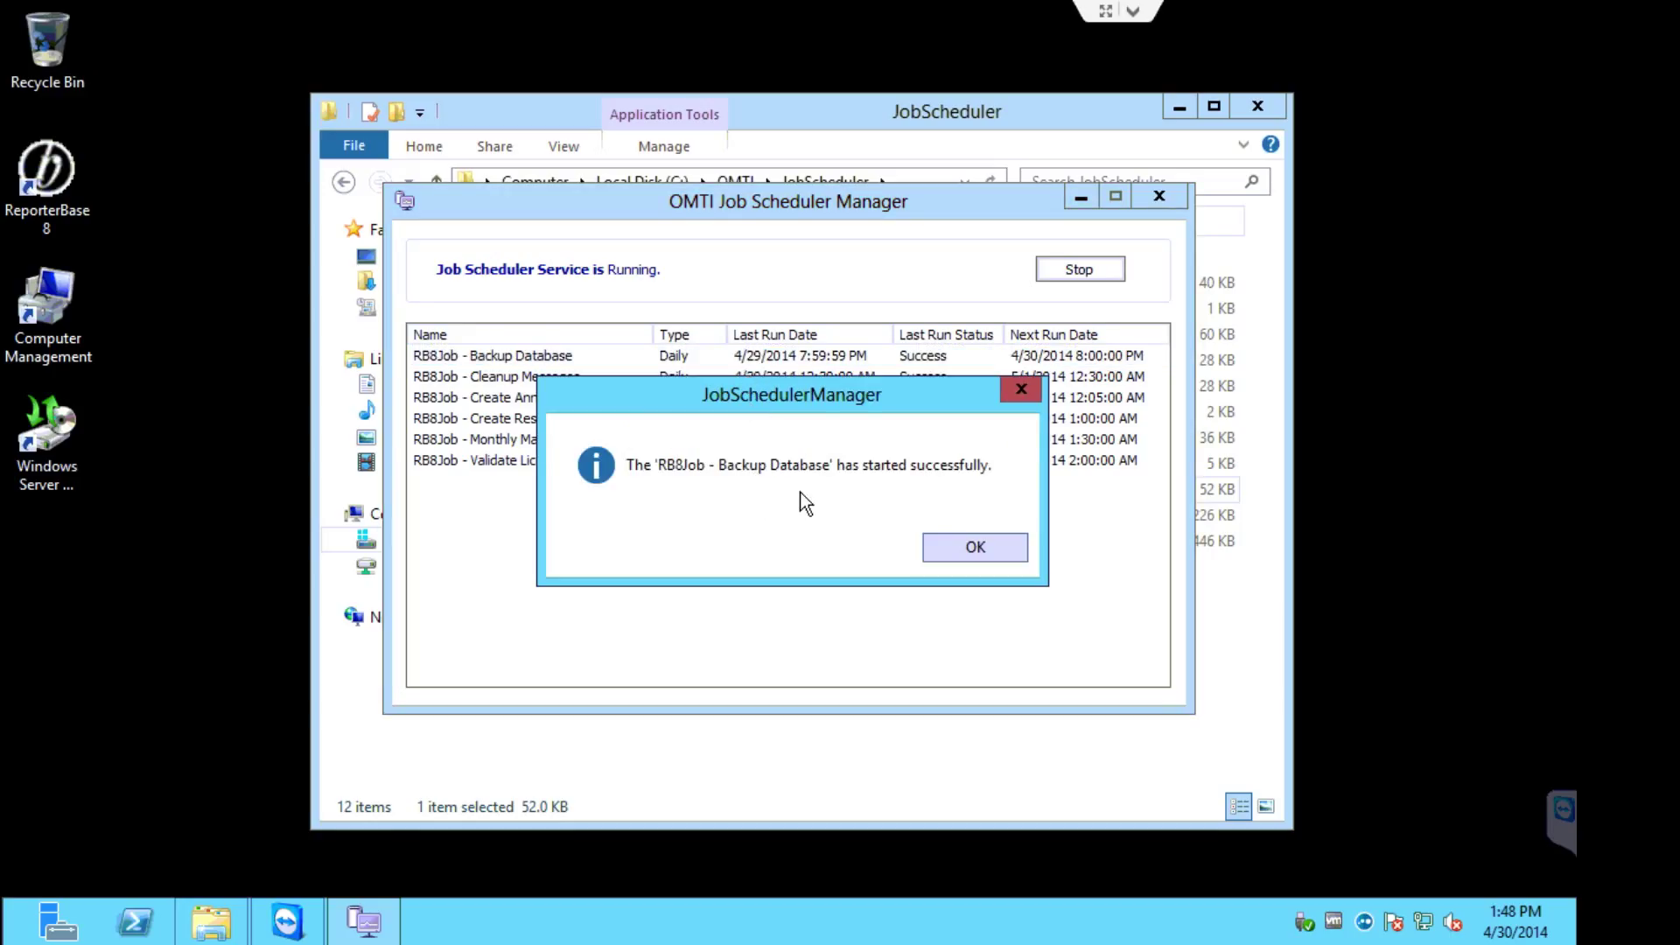
{"action": "left_click", "coordinate": [974, 549]}
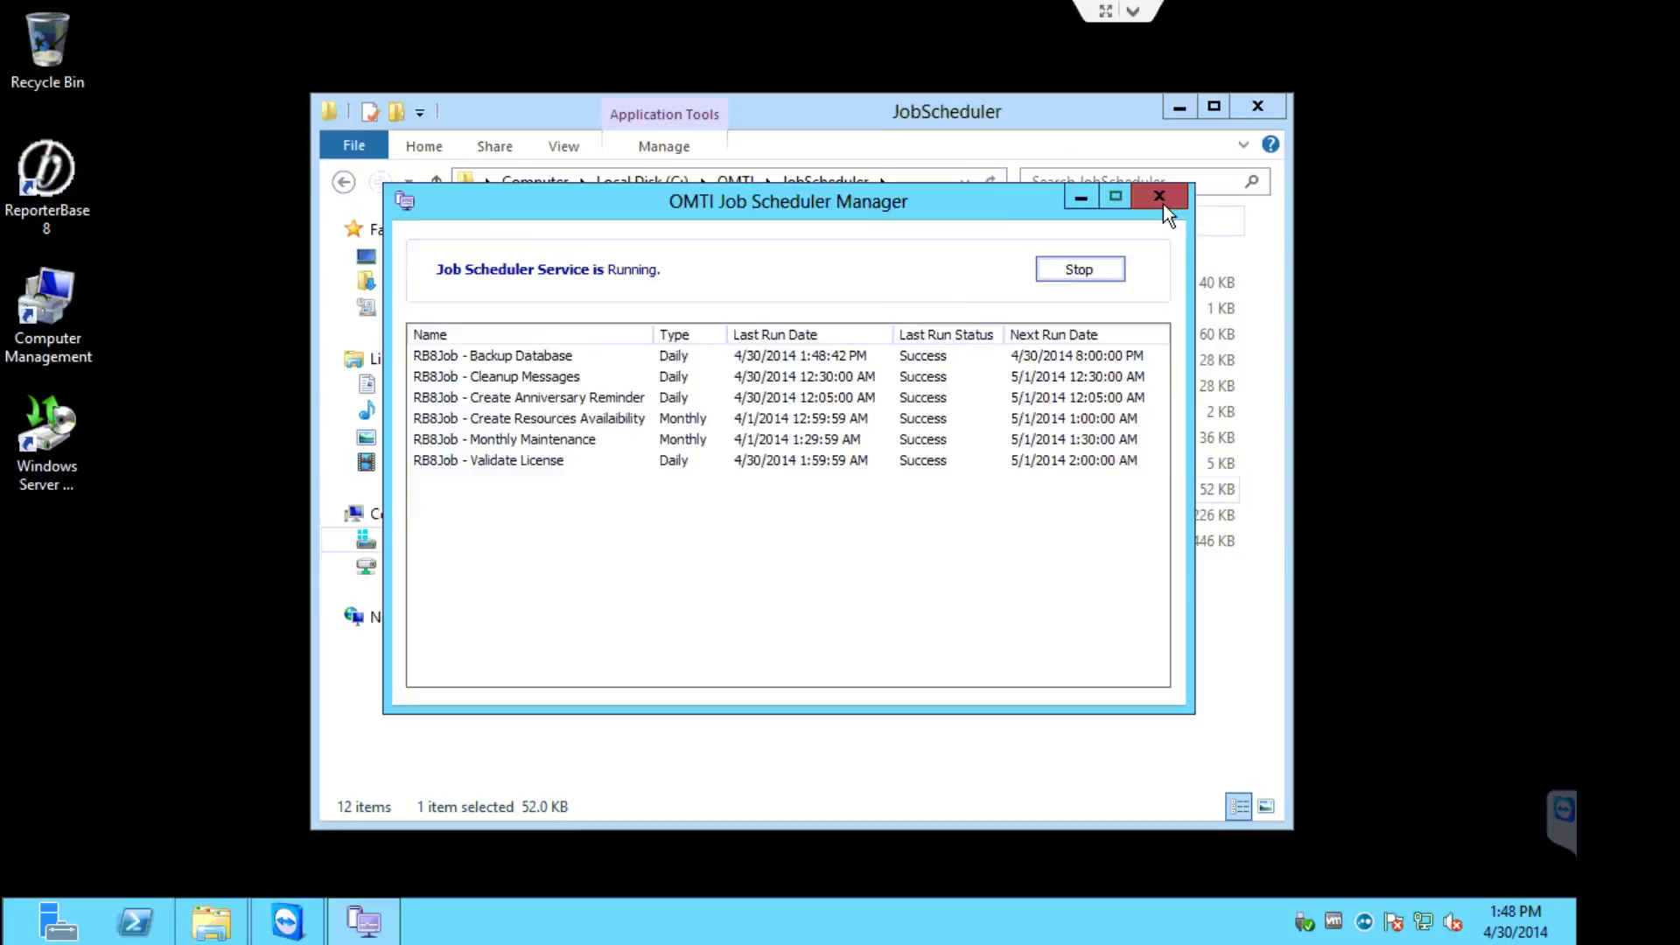
{"action": "left_click", "coordinate": [1159, 198]}
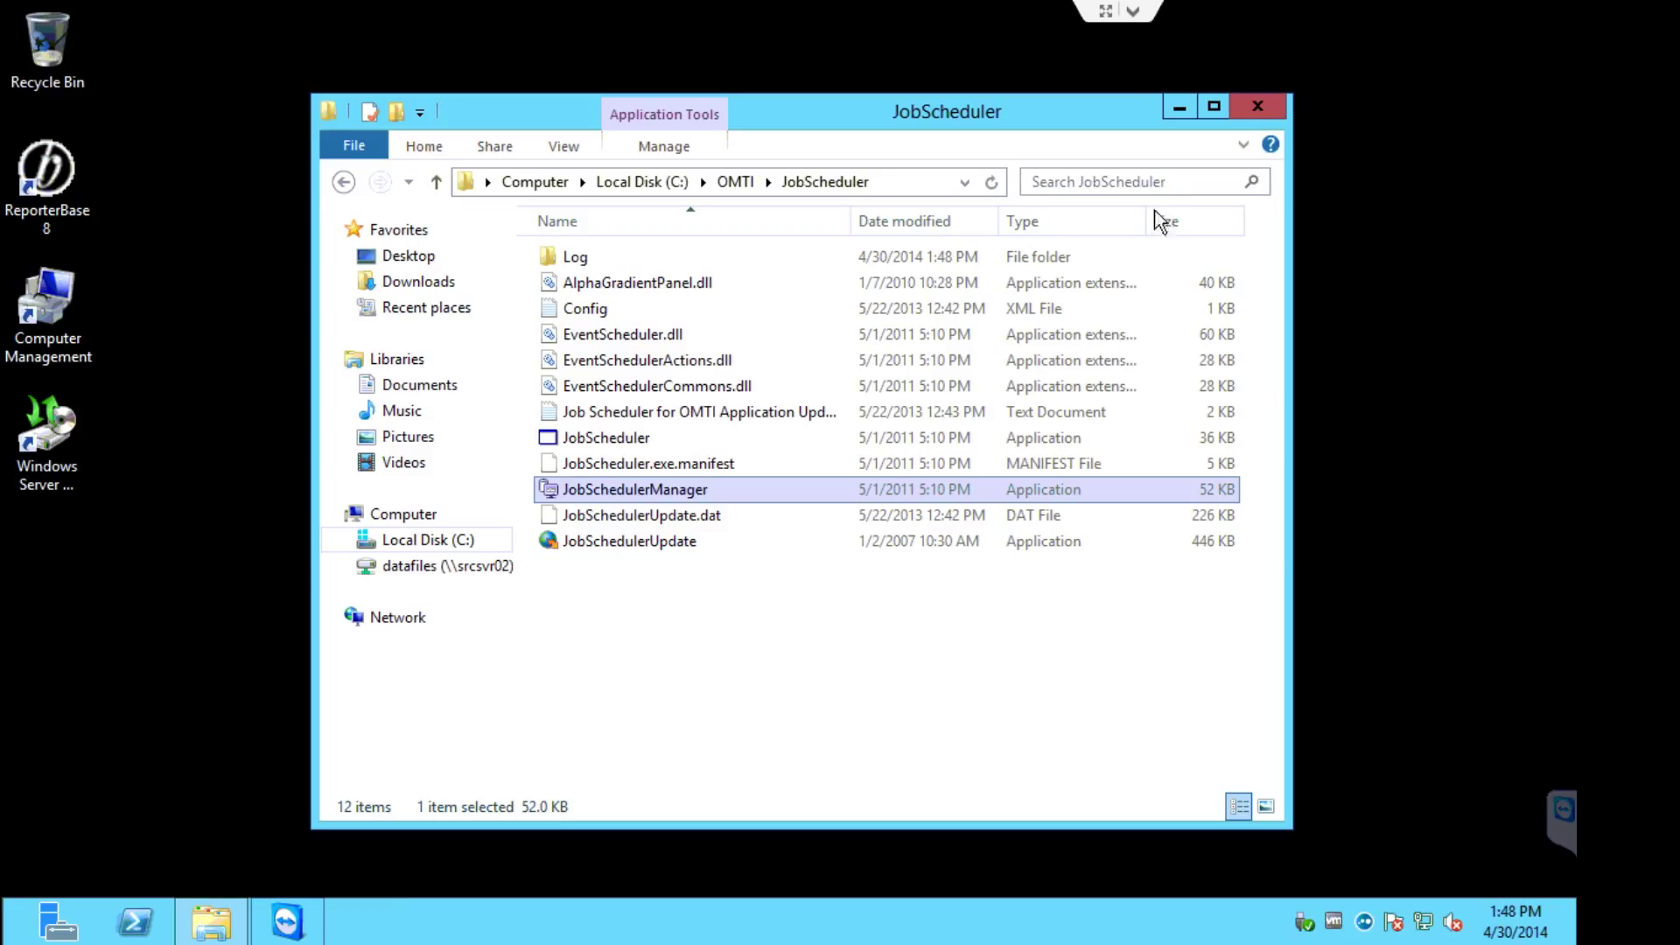
Verify RB8_20140430_134842.BAK (42,005 KB) is in C:\OMTI\RB8\Backup, then return to OMTI
{"action": "left_click", "coordinate": [348, 181]}
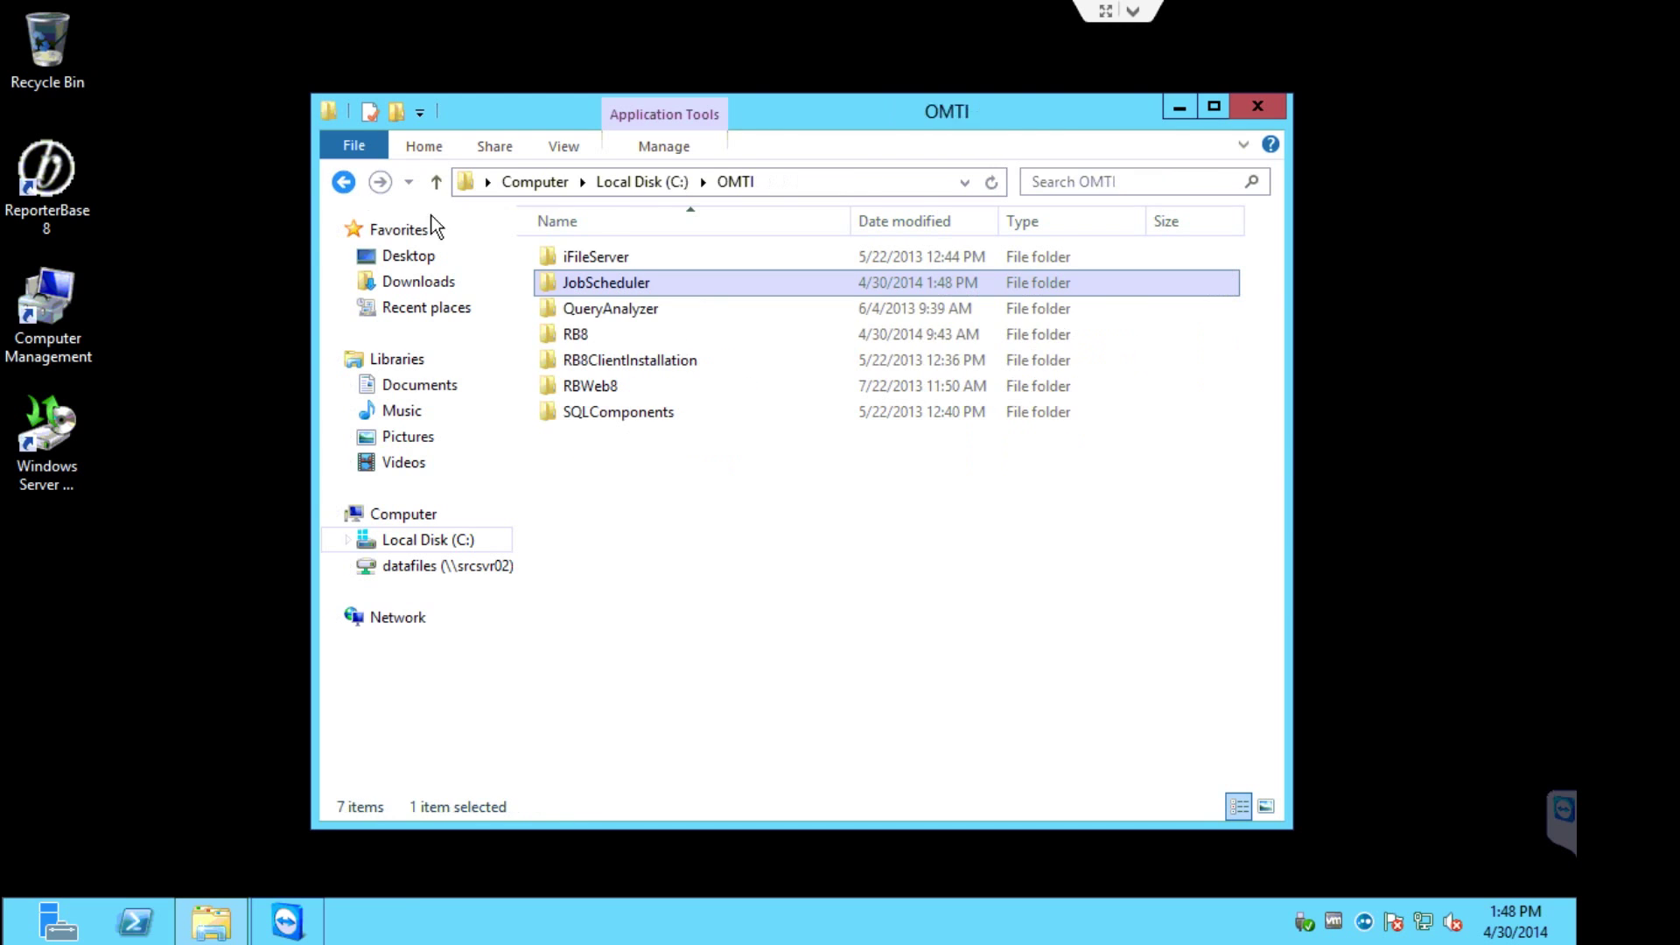
{"action": "double_click", "coordinate": [586, 335]}
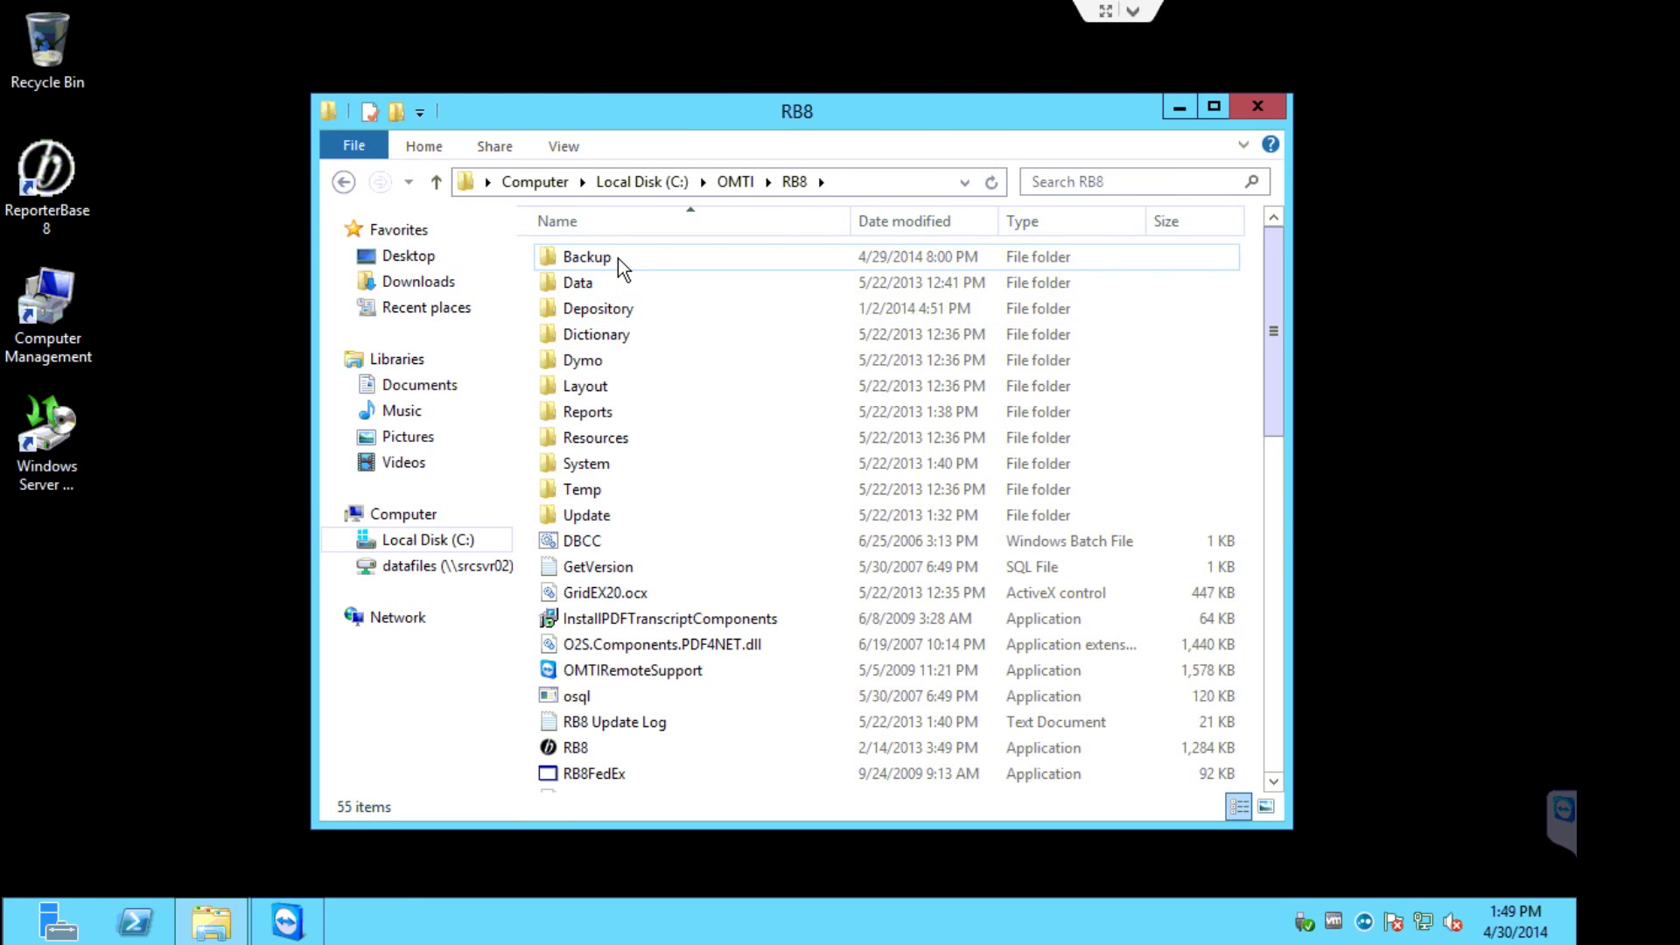
{"action": "double_click", "coordinate": [617, 259]}
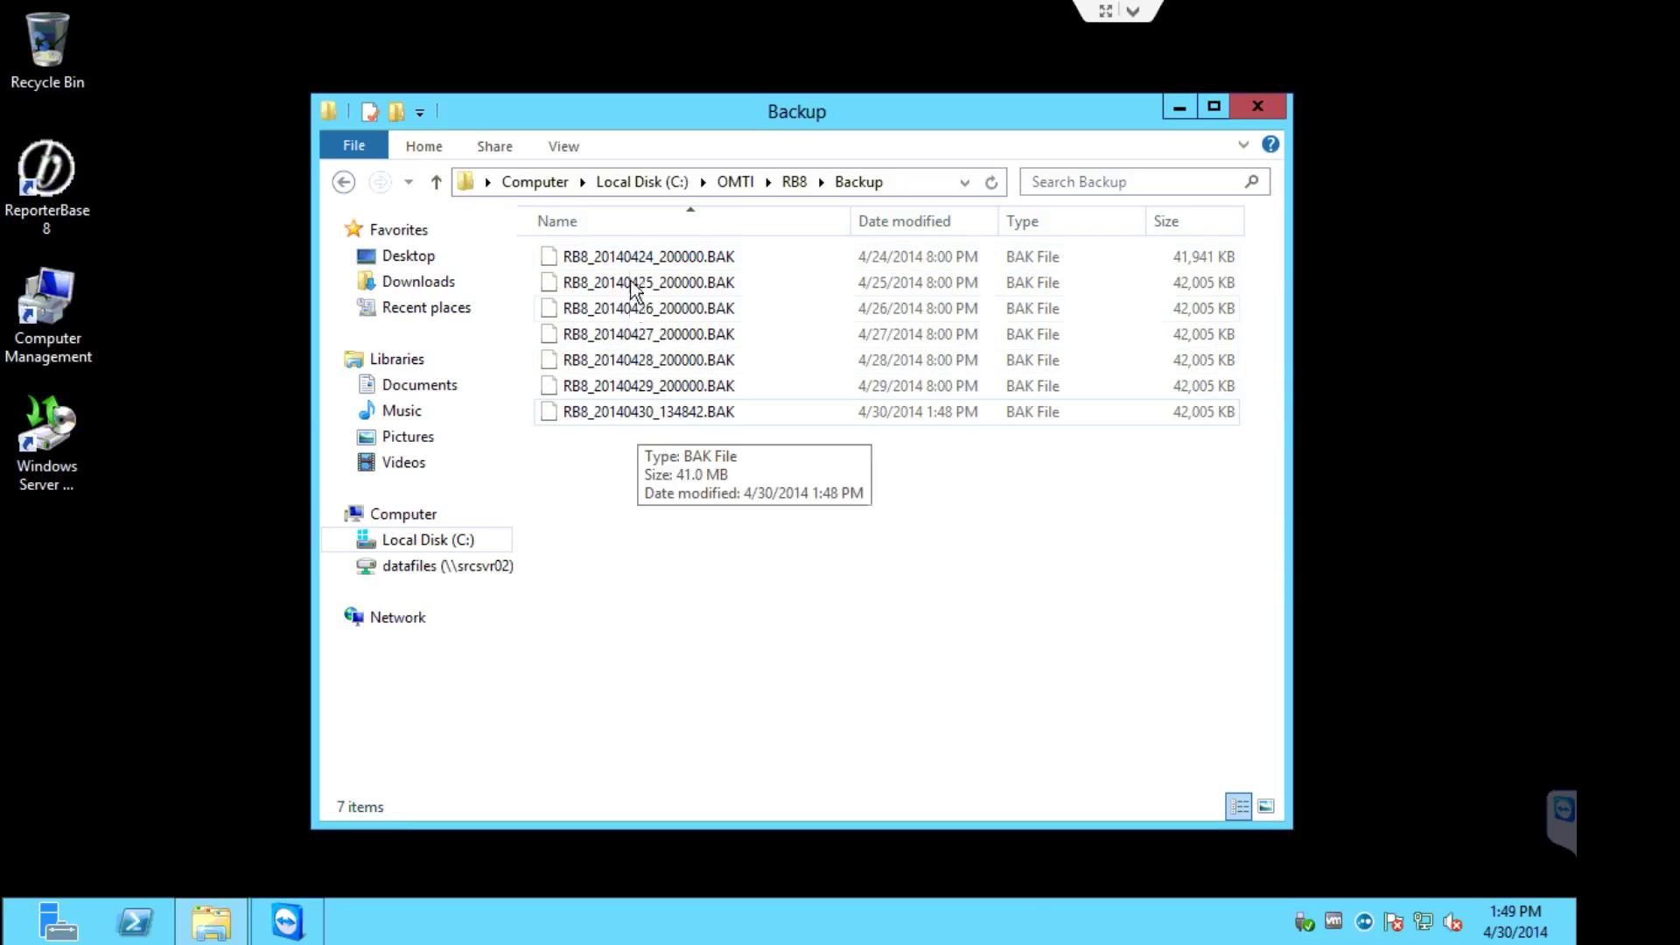
{"action": "left_click", "coordinate": [901, 421]}
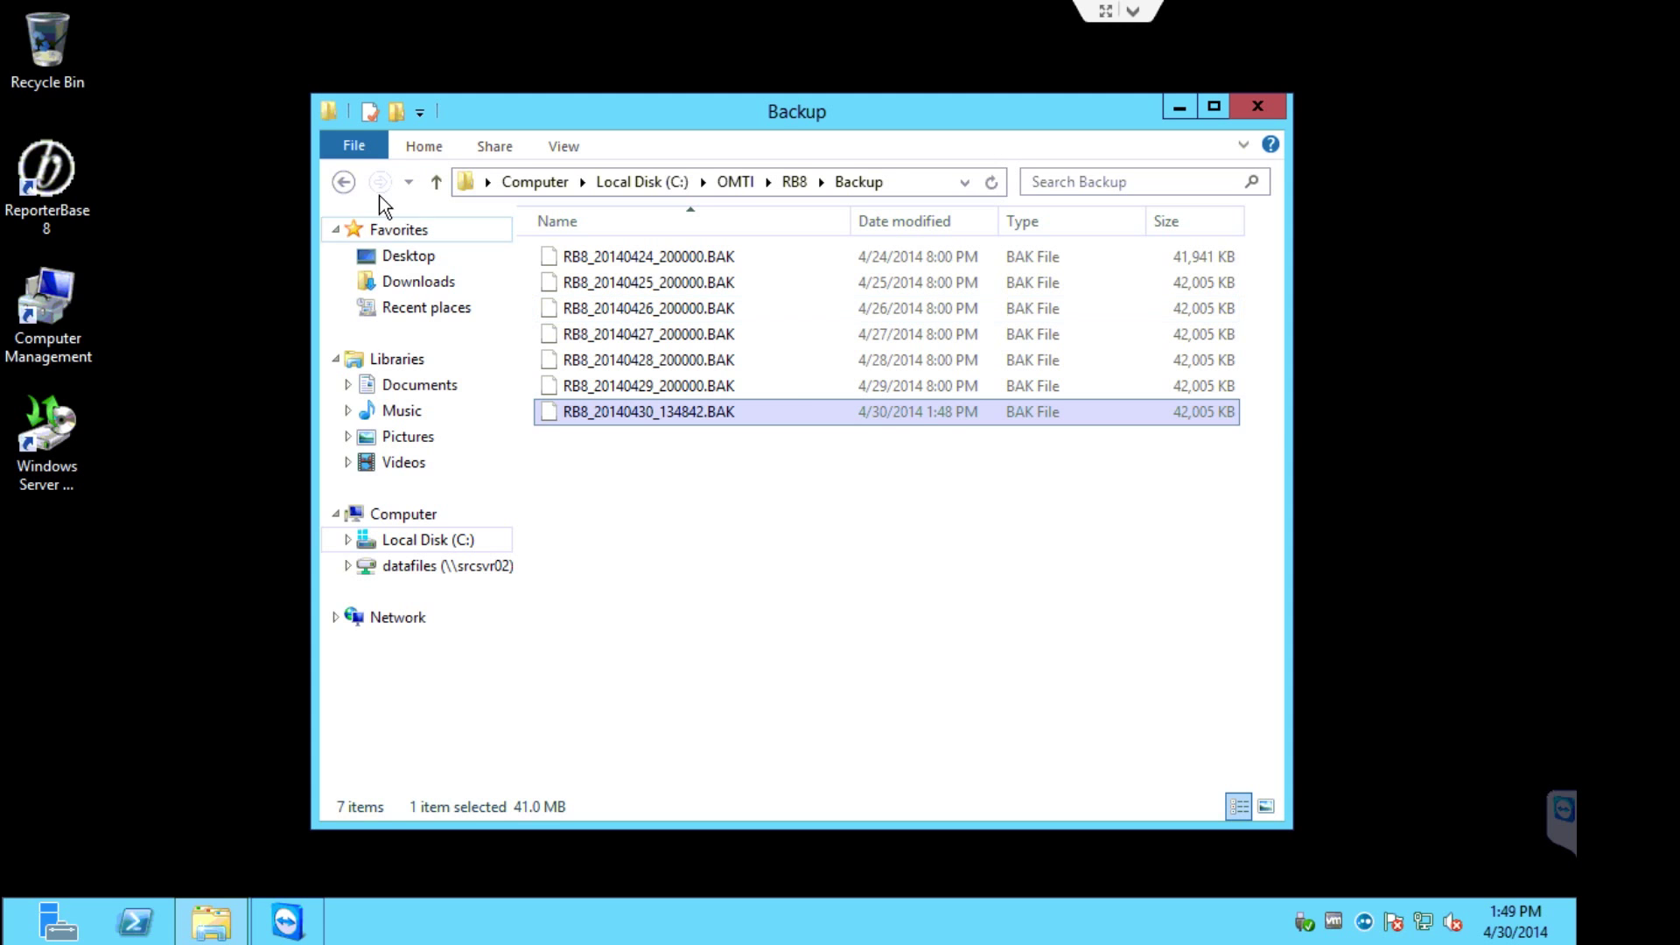
{"action": "left_click", "coordinate": [344, 182]}
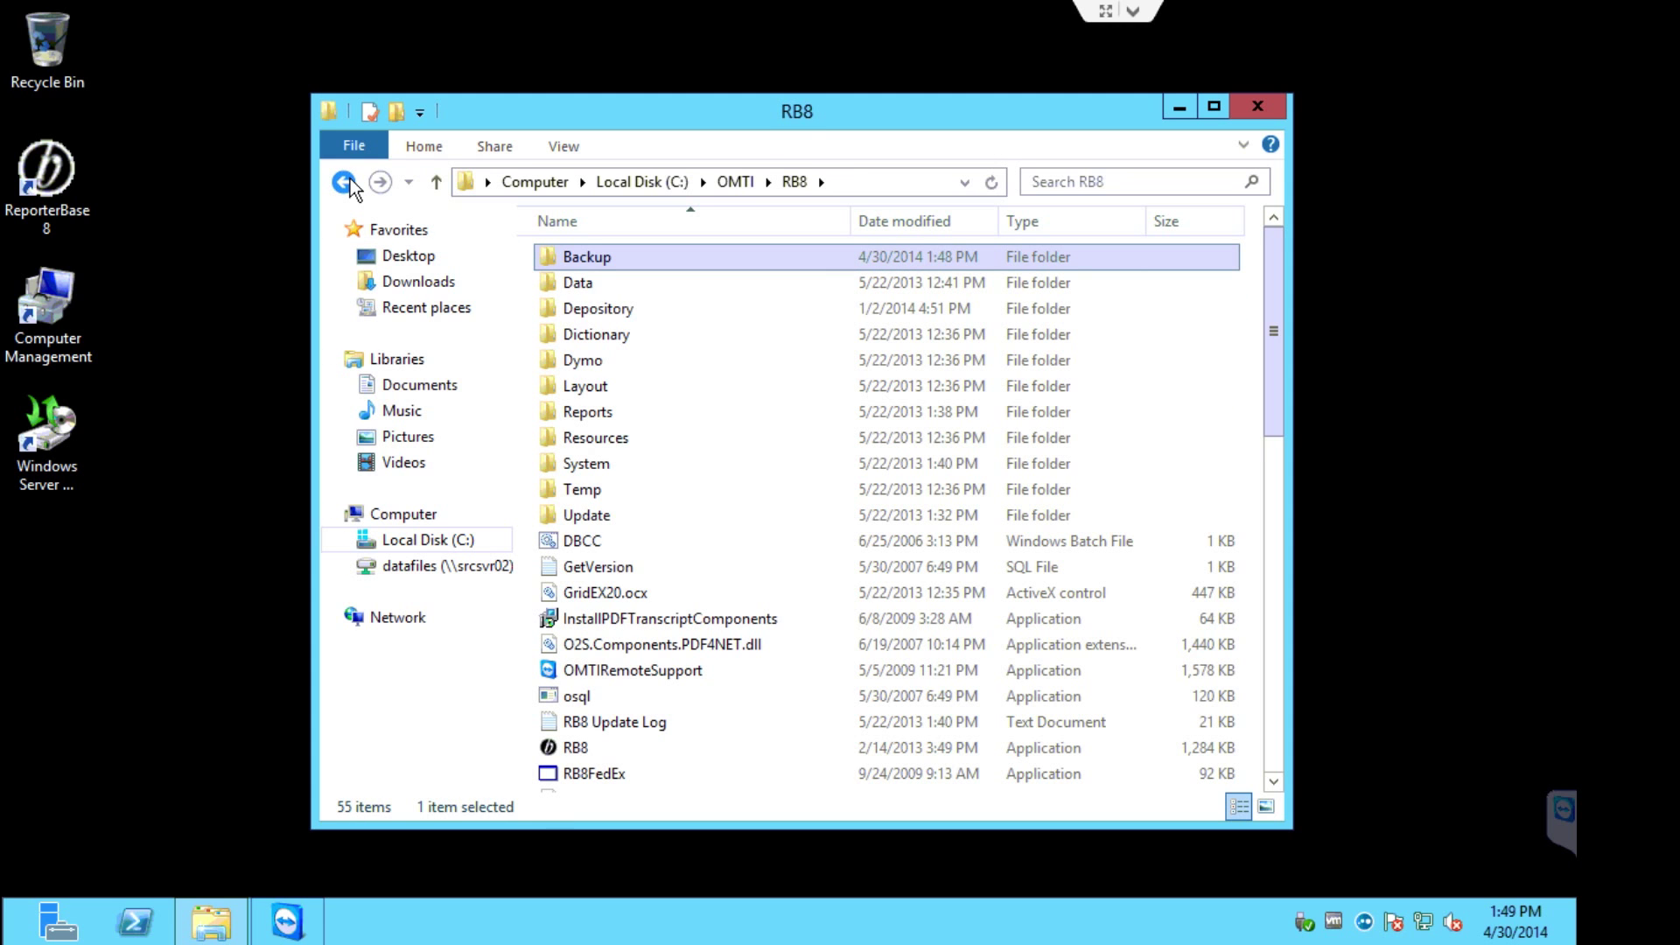
{"action": "left_click", "coordinate": [344, 182]}
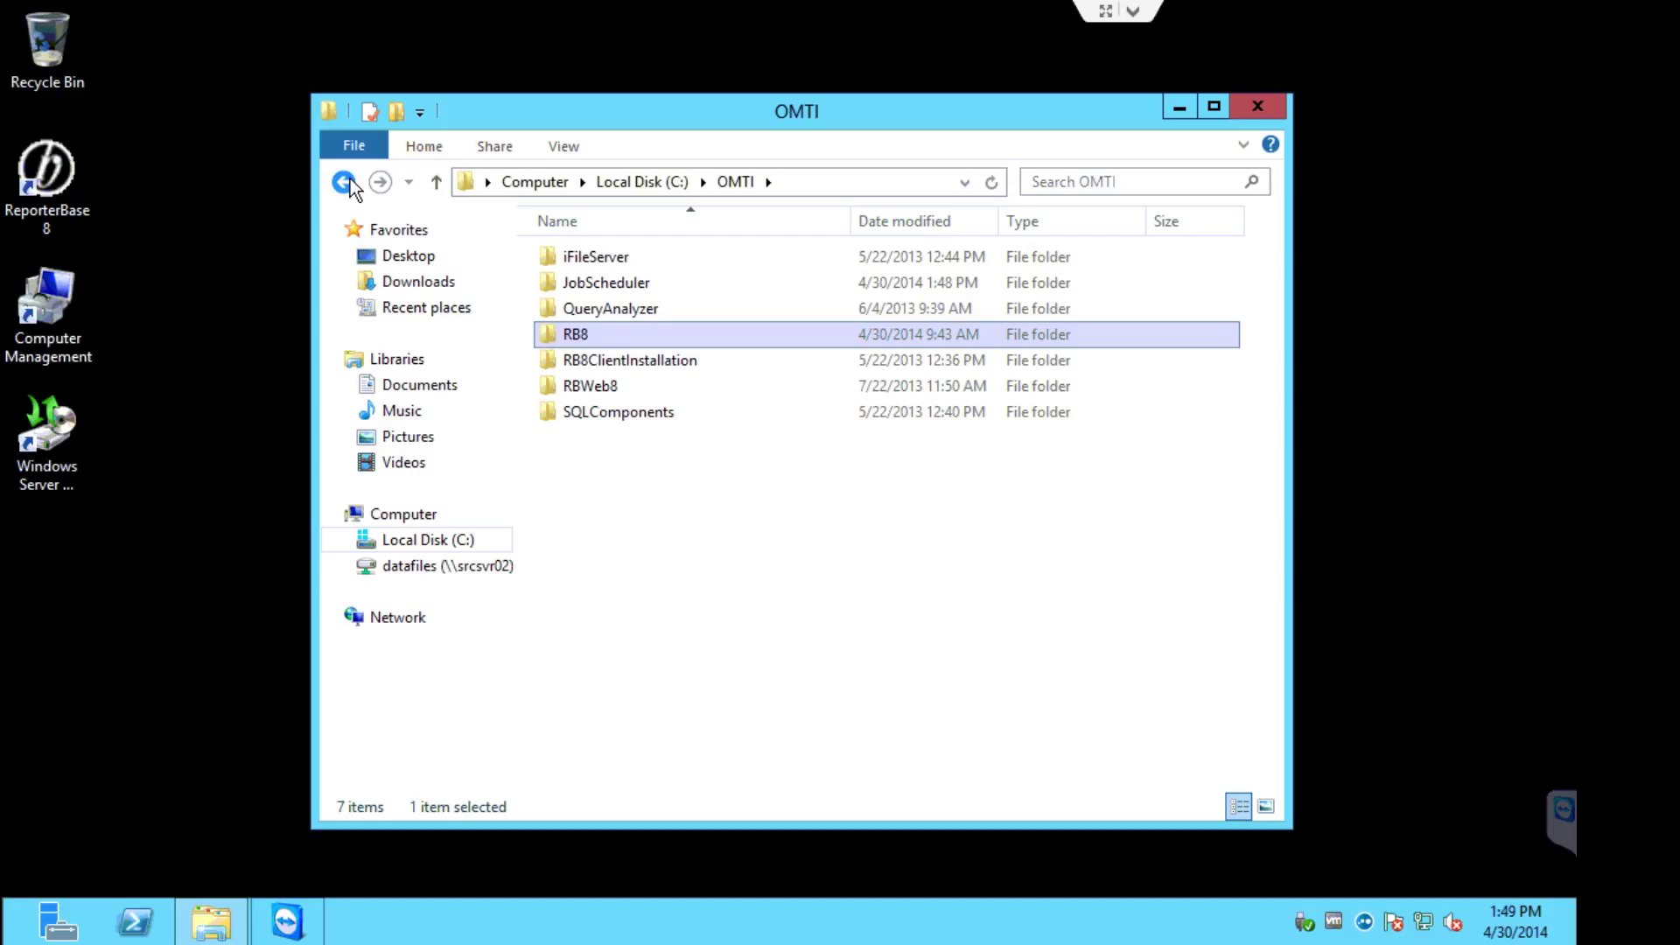
Run the iFileServer updater, stop iFile Server, download iFileSvr.zip, and close when complete
{"action": "double_click", "coordinate": [605, 257]}
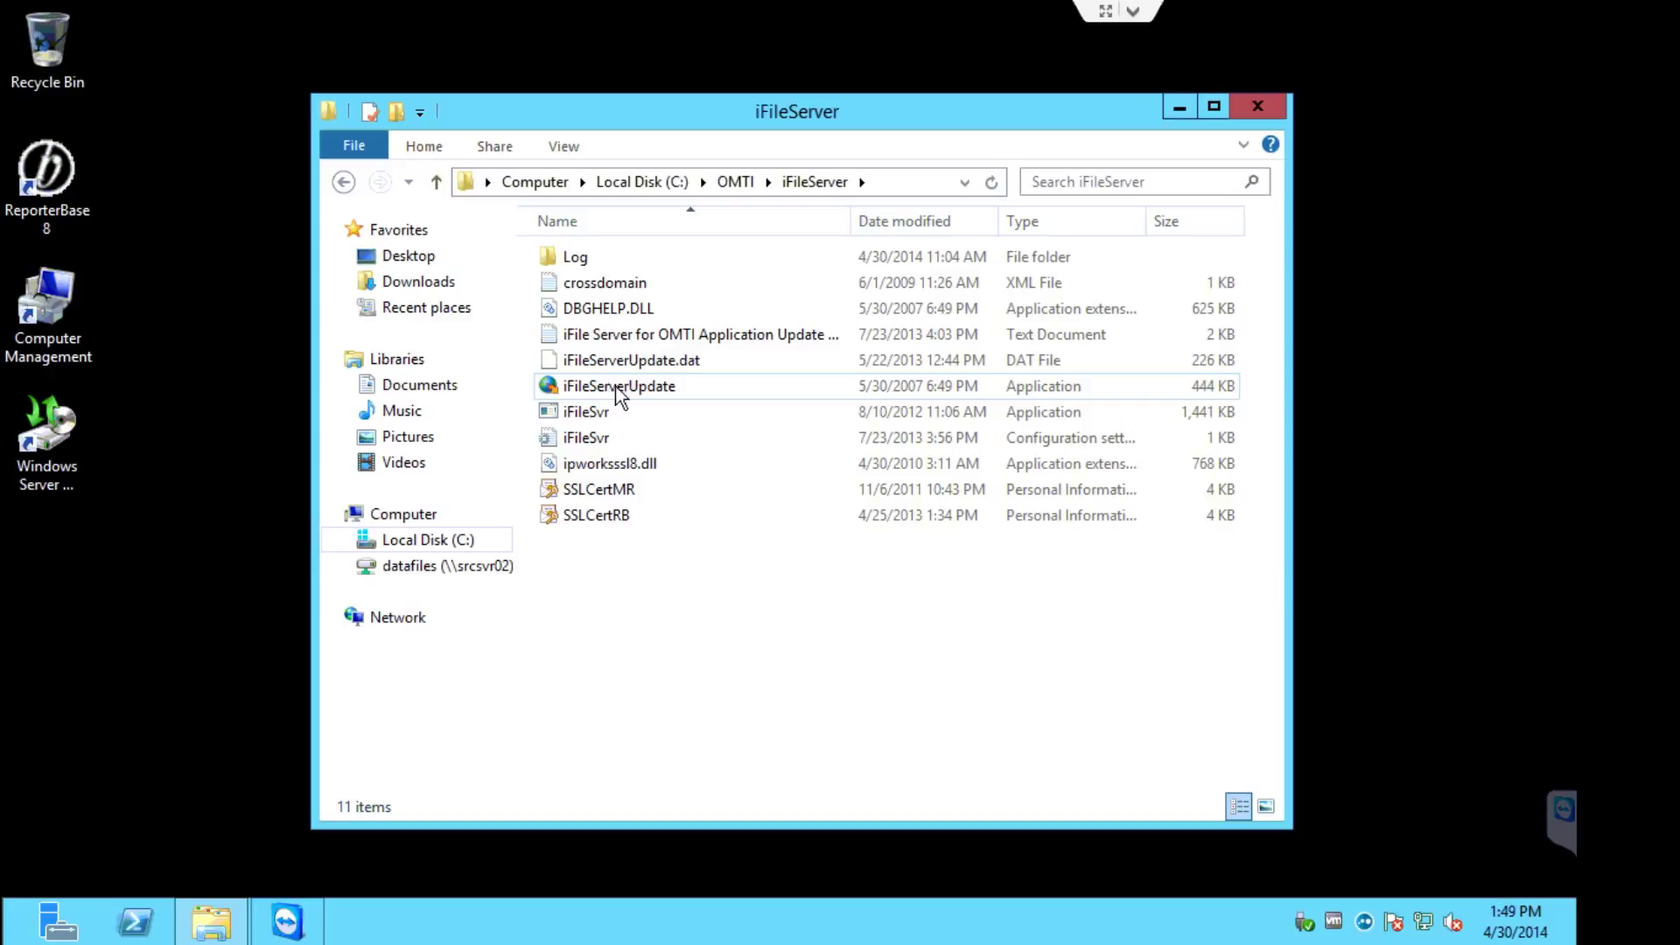
{"action": "mouse_move", "coordinate": [630, 386]}
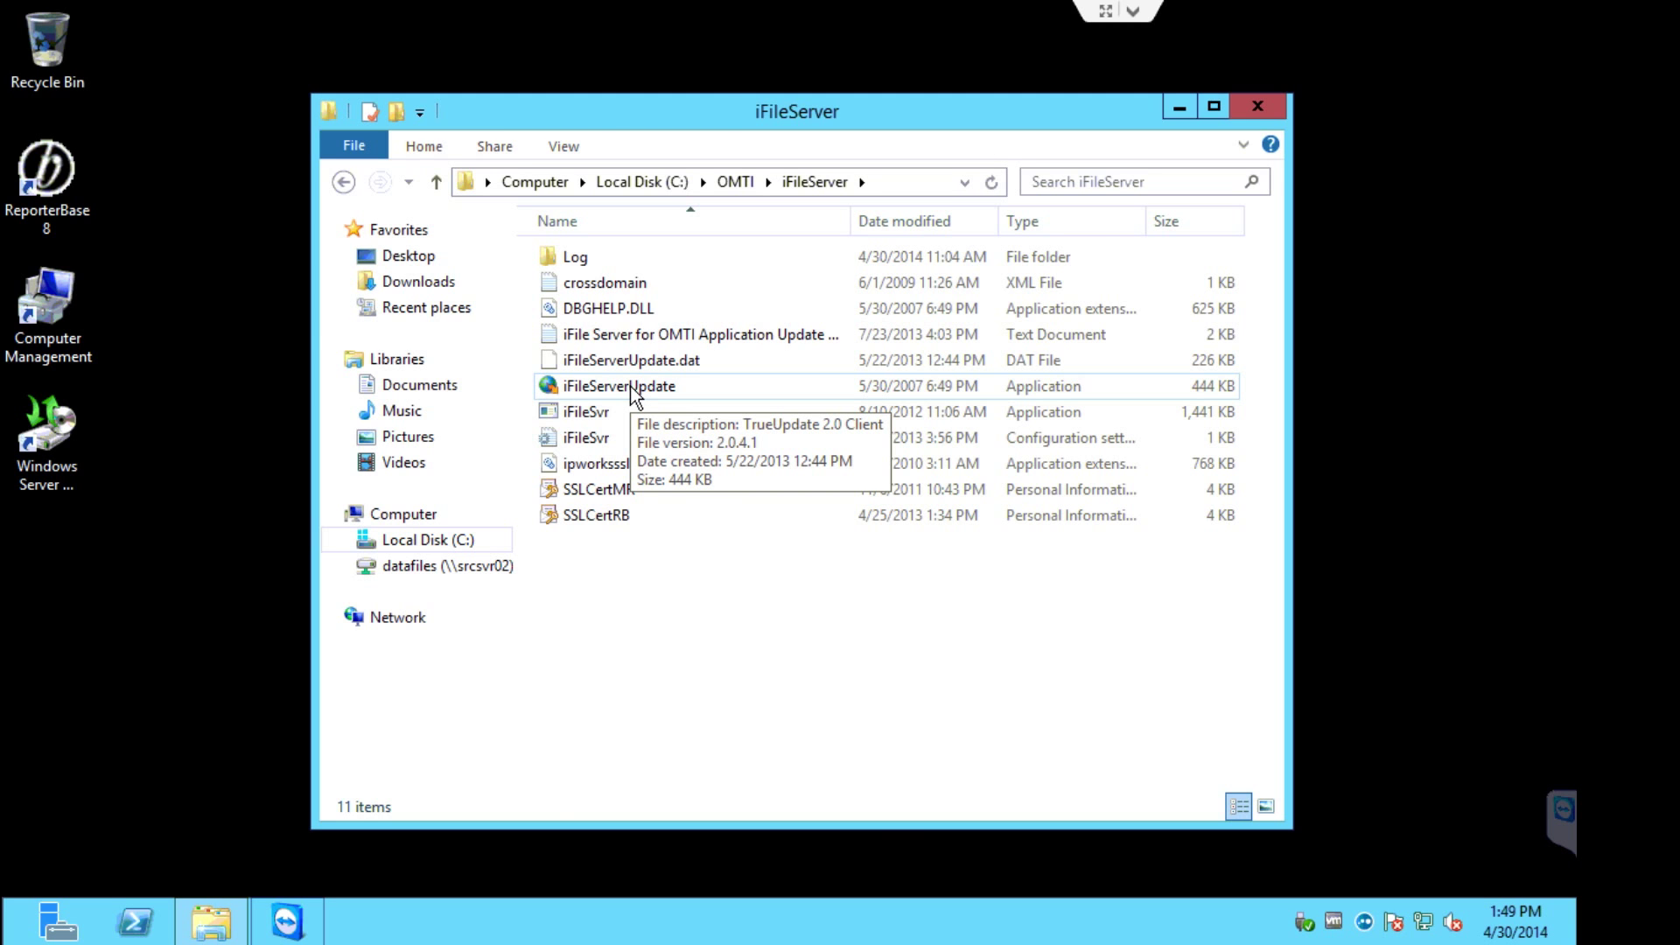
{"action": "double_click", "coordinate": [630, 386]}
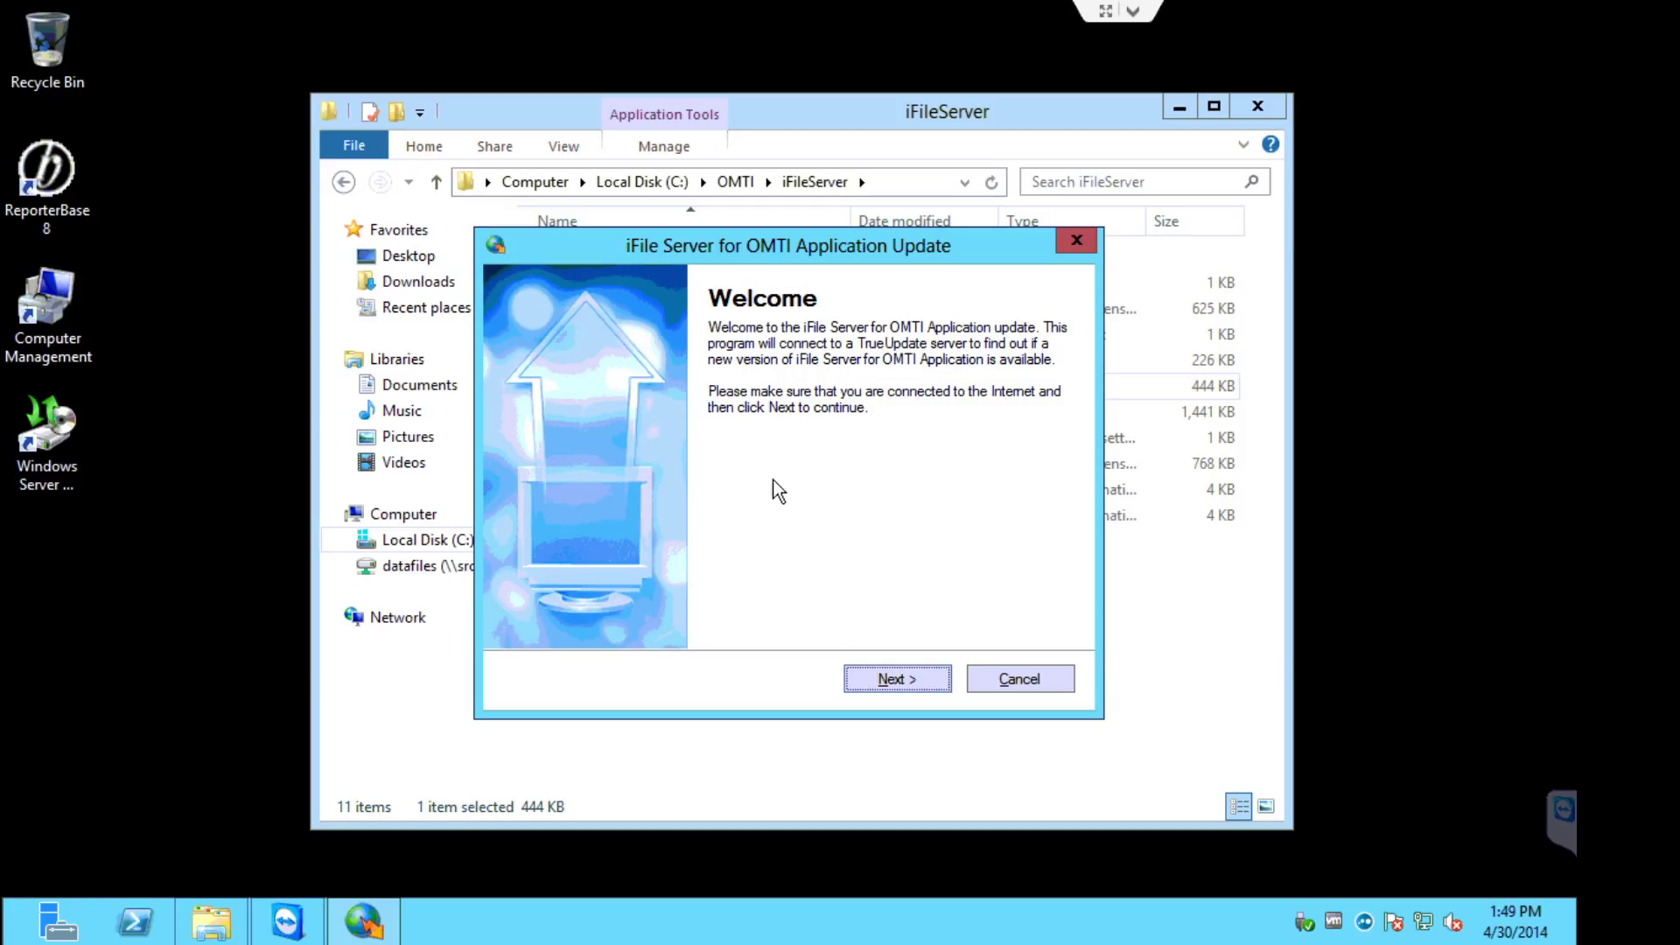
{"action": "left_click", "coordinate": [901, 681]}
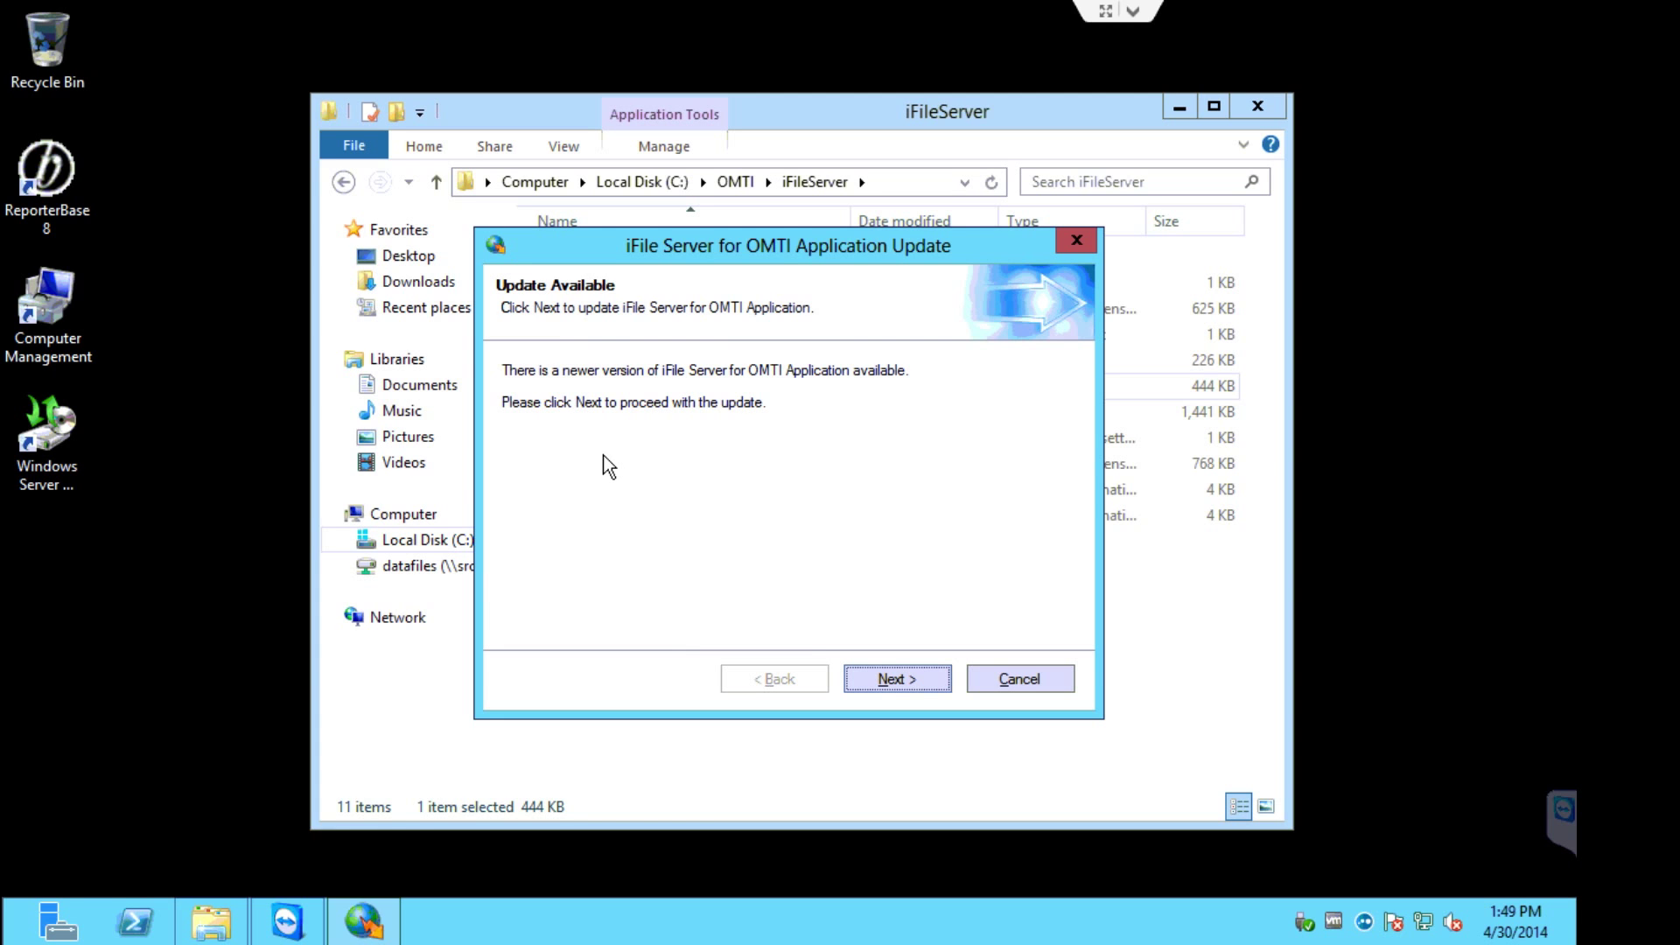
{"action": "left_click", "coordinate": [890, 678]}
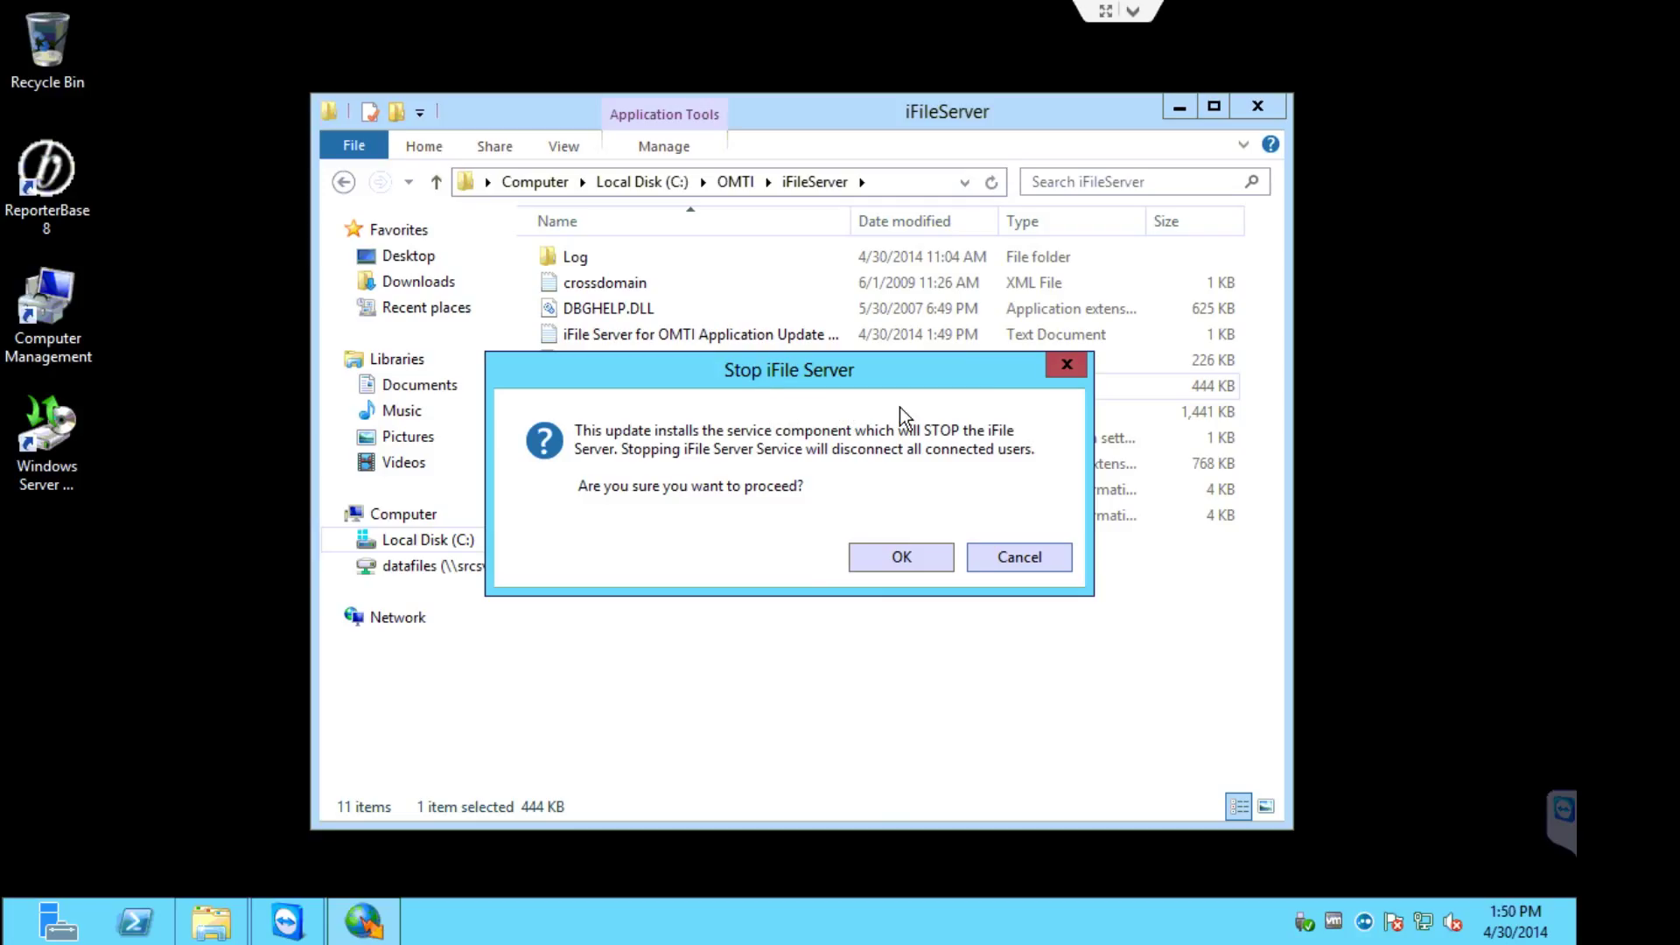
{"action": "left_click", "coordinate": [887, 557]}
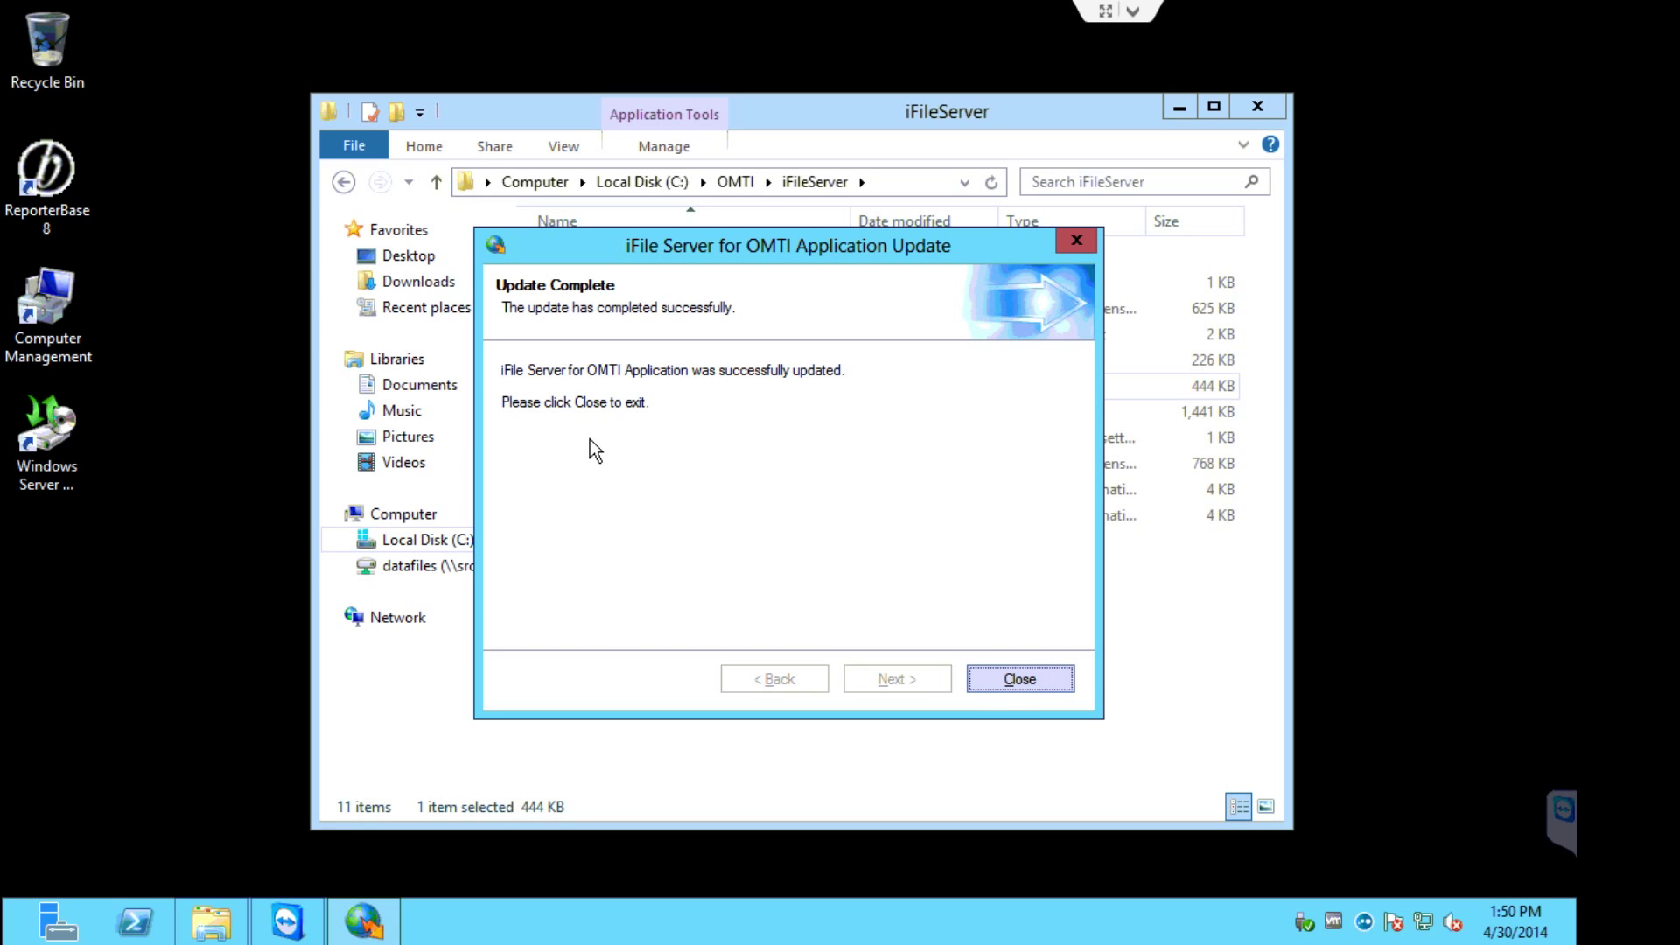
{"action": "left_click", "coordinate": [1000, 682]}
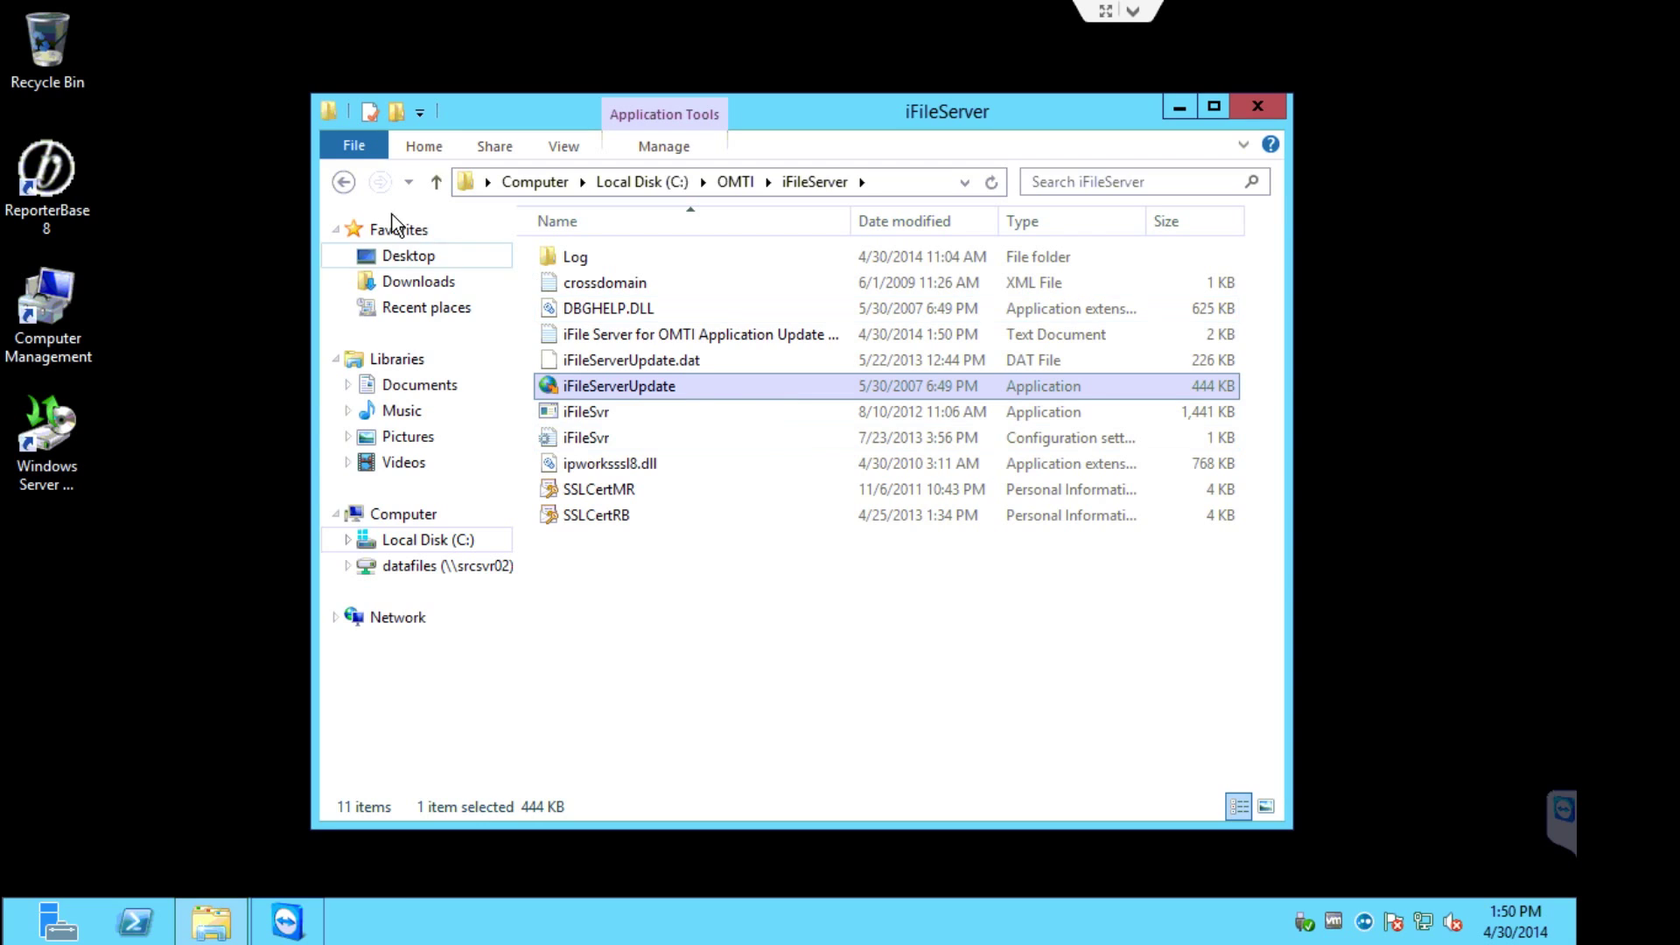
Run JobSchedulerUpdate in C:\OMTI\JobScheduler, confirm it is current, then return to C:\OMTI
{"action": "left_click", "coordinate": [343, 183]}
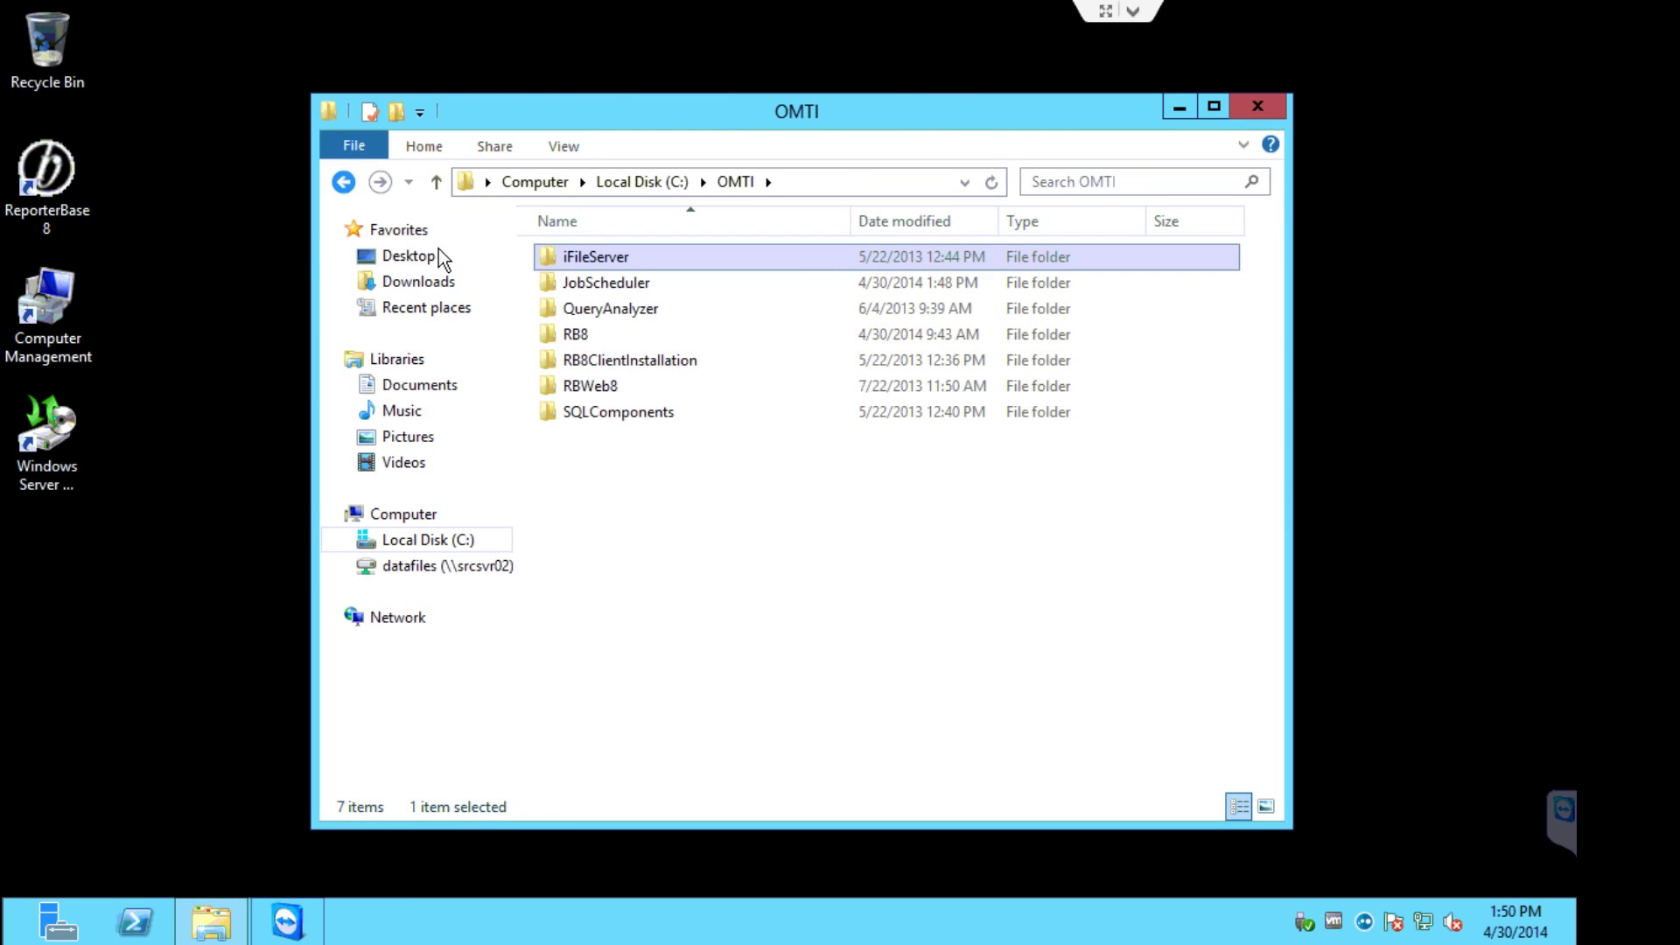
{"action": "double_click", "coordinate": [575, 282]}
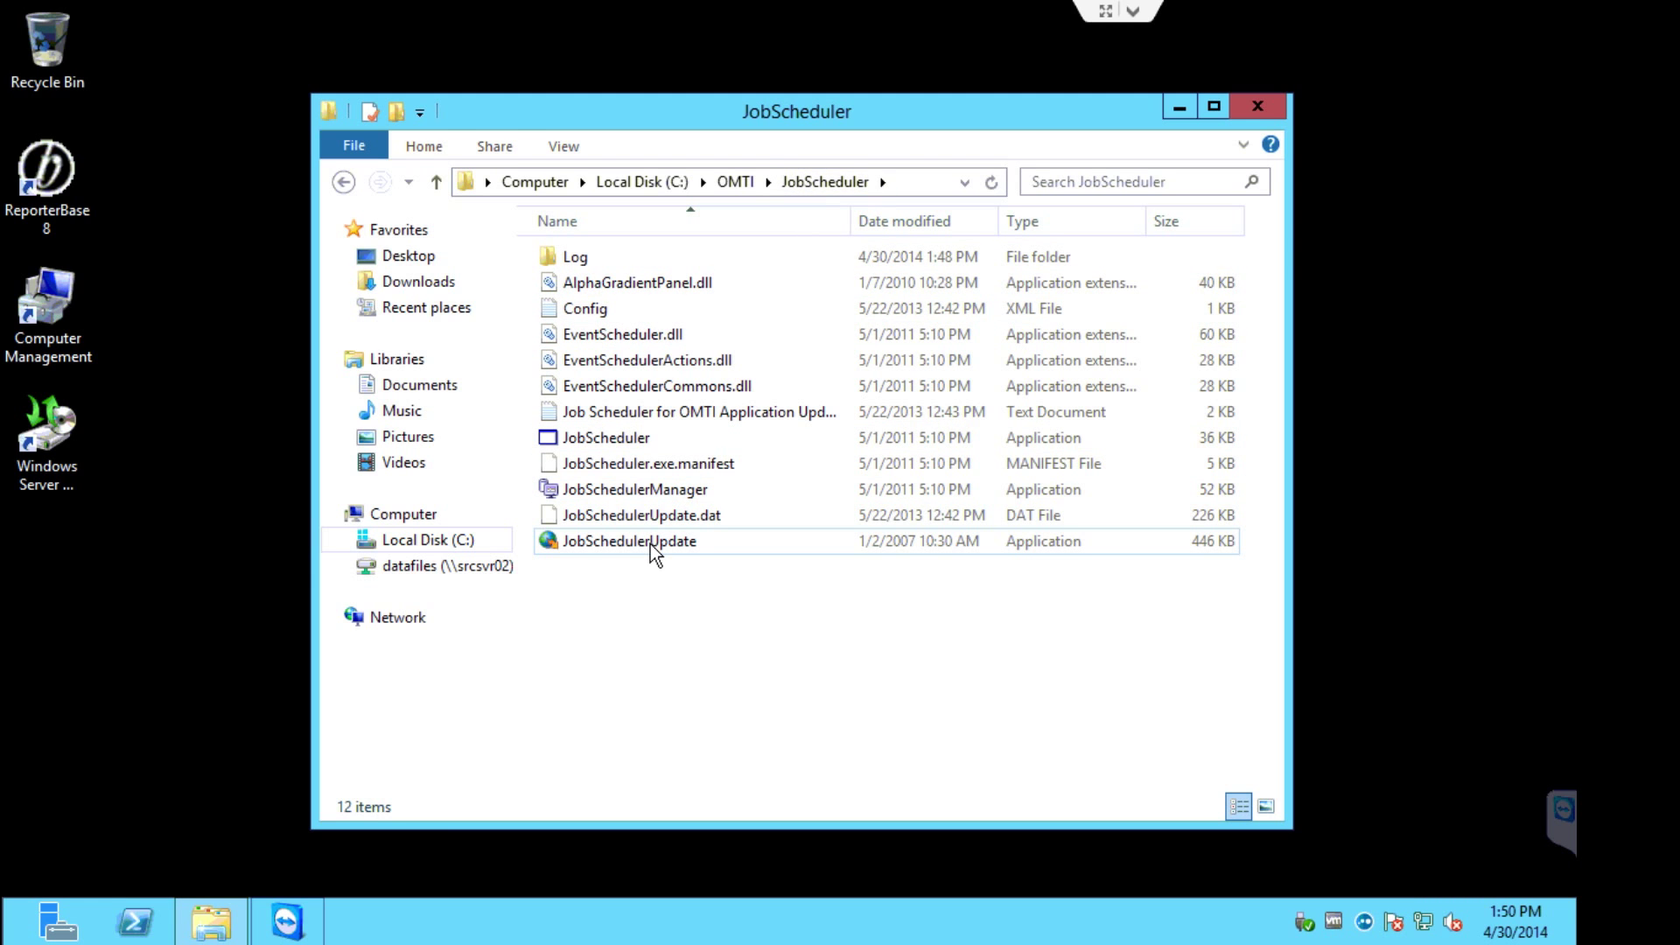
{"action": "mouse_move", "coordinate": [649, 543]}
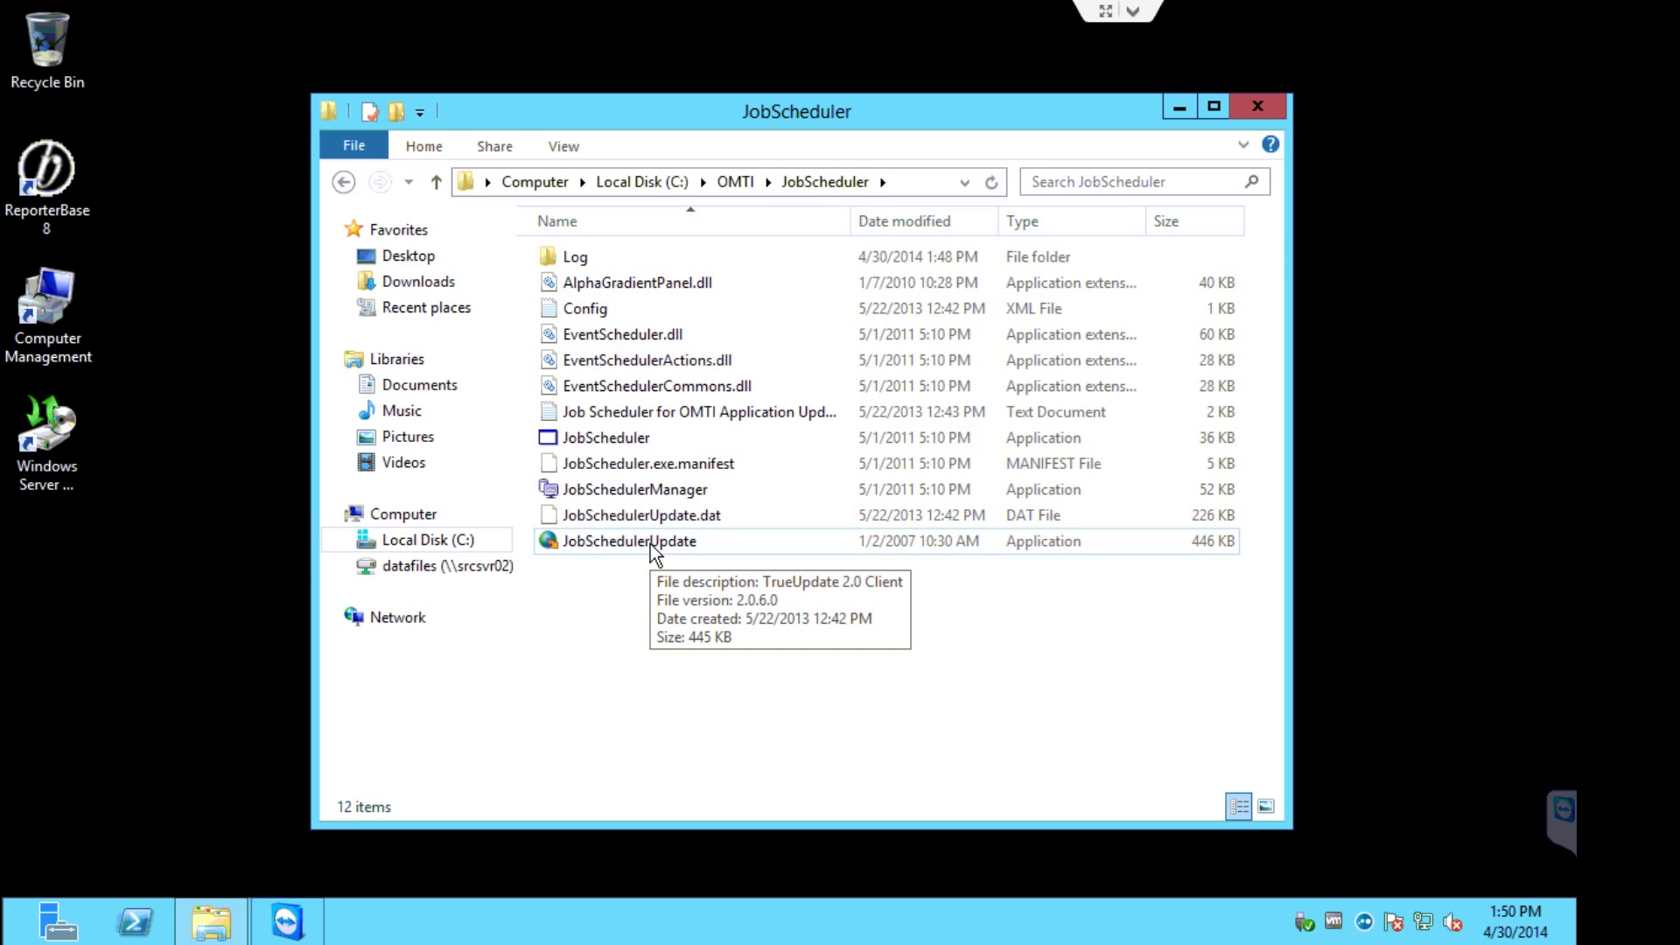
{"action": "double_click", "coordinate": [649, 543]}
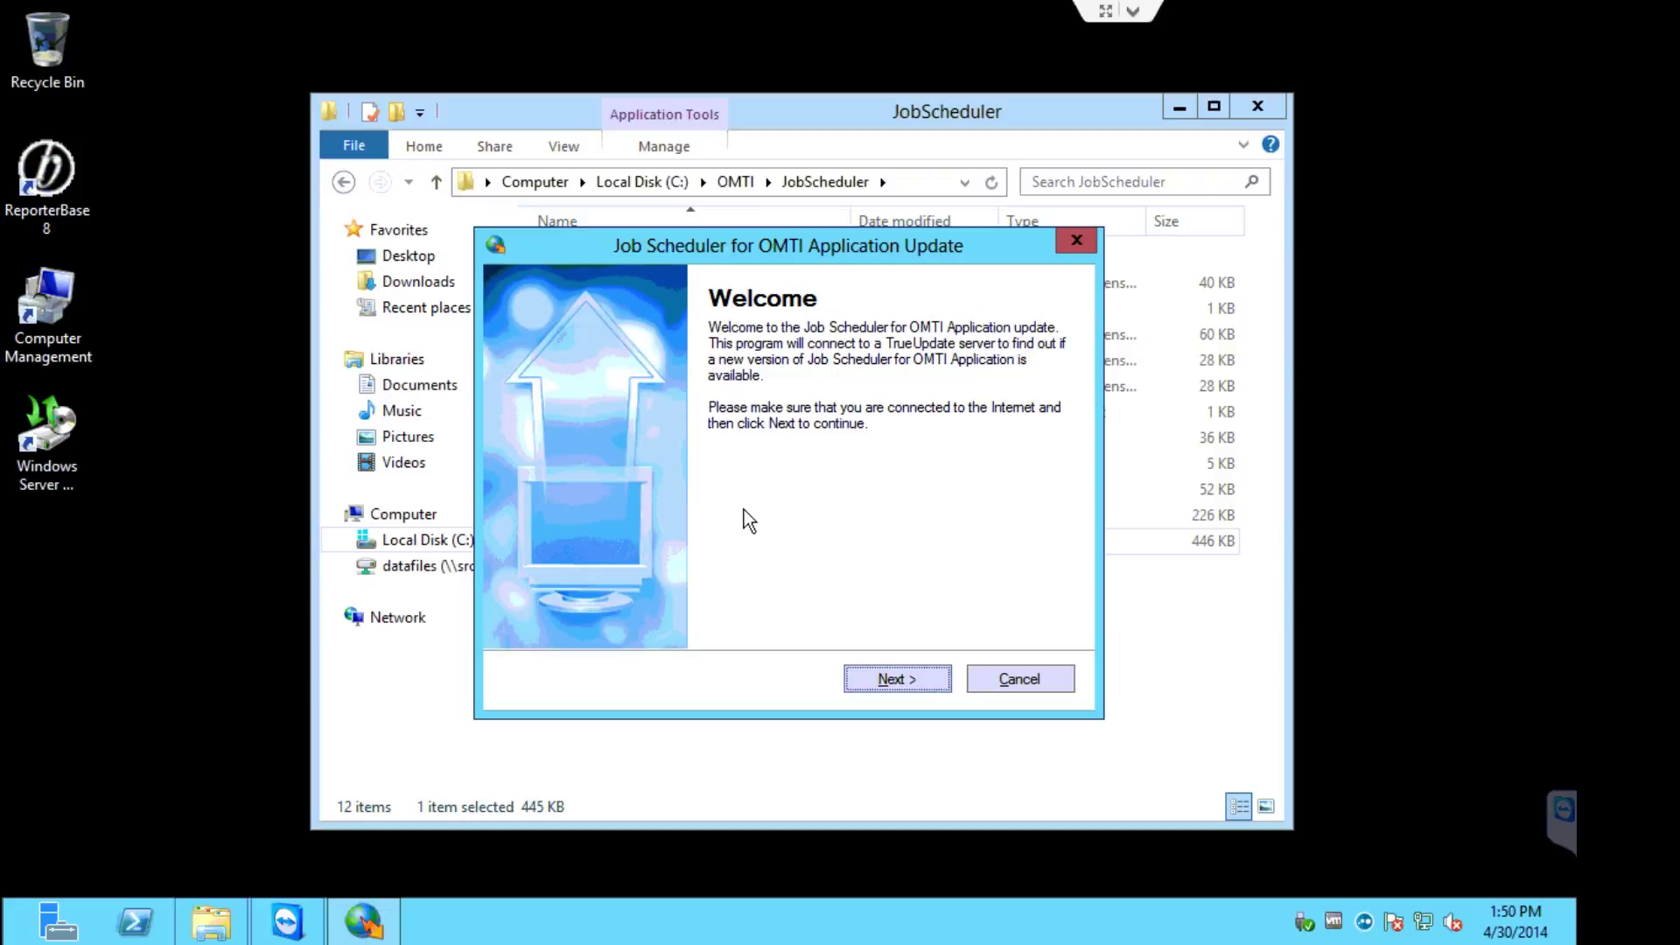
{"action": "left_click", "coordinate": [910, 686]}
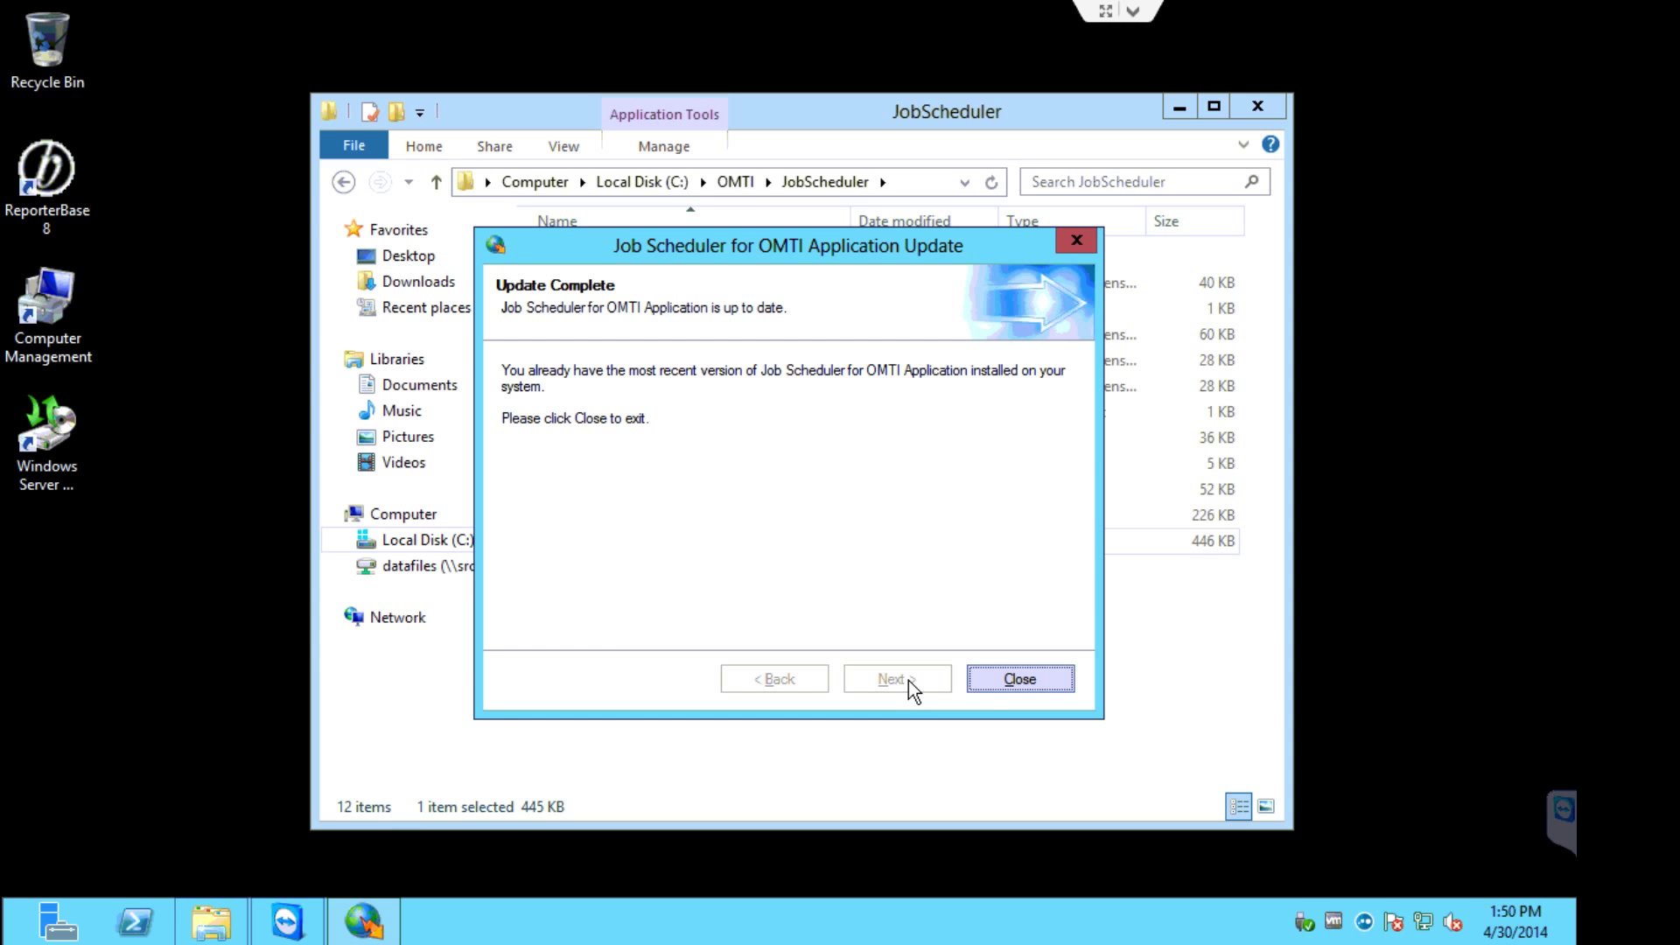
{"action": "left_click", "coordinate": [980, 682]}
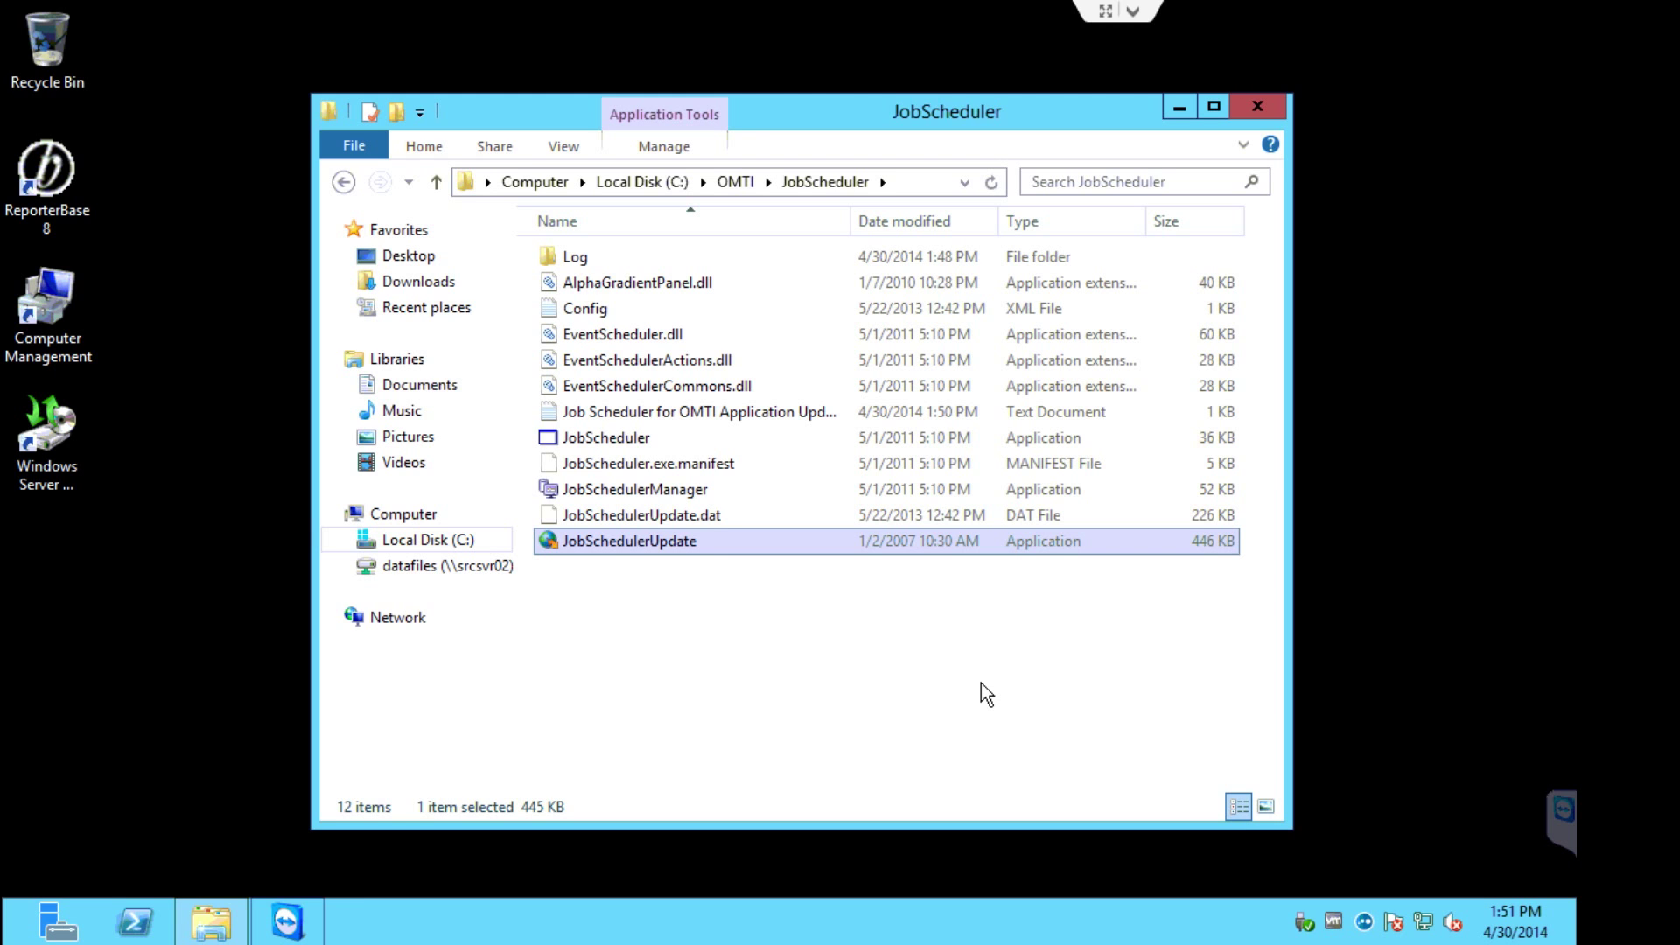
{"action": "left_click", "coordinate": [343, 181]}
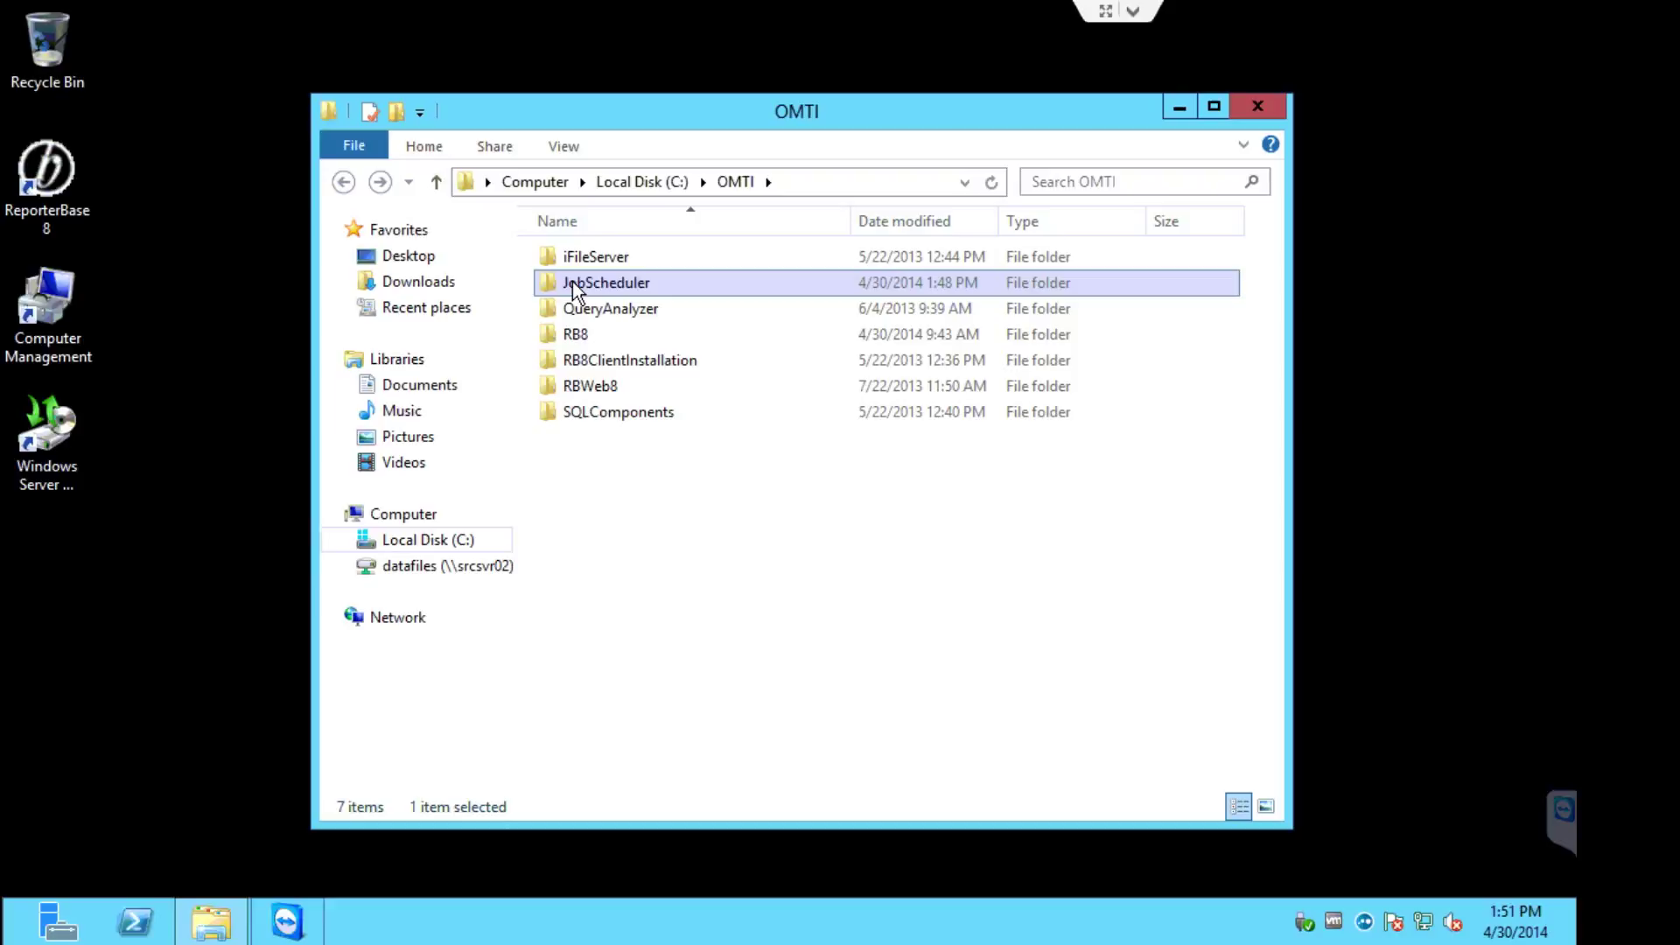
Run RB8ServerUpdate from C:\OMTI\RB8 against the RB8 database on .\OMTI, closing when done
{"action": "double_click", "coordinate": [596, 340]}
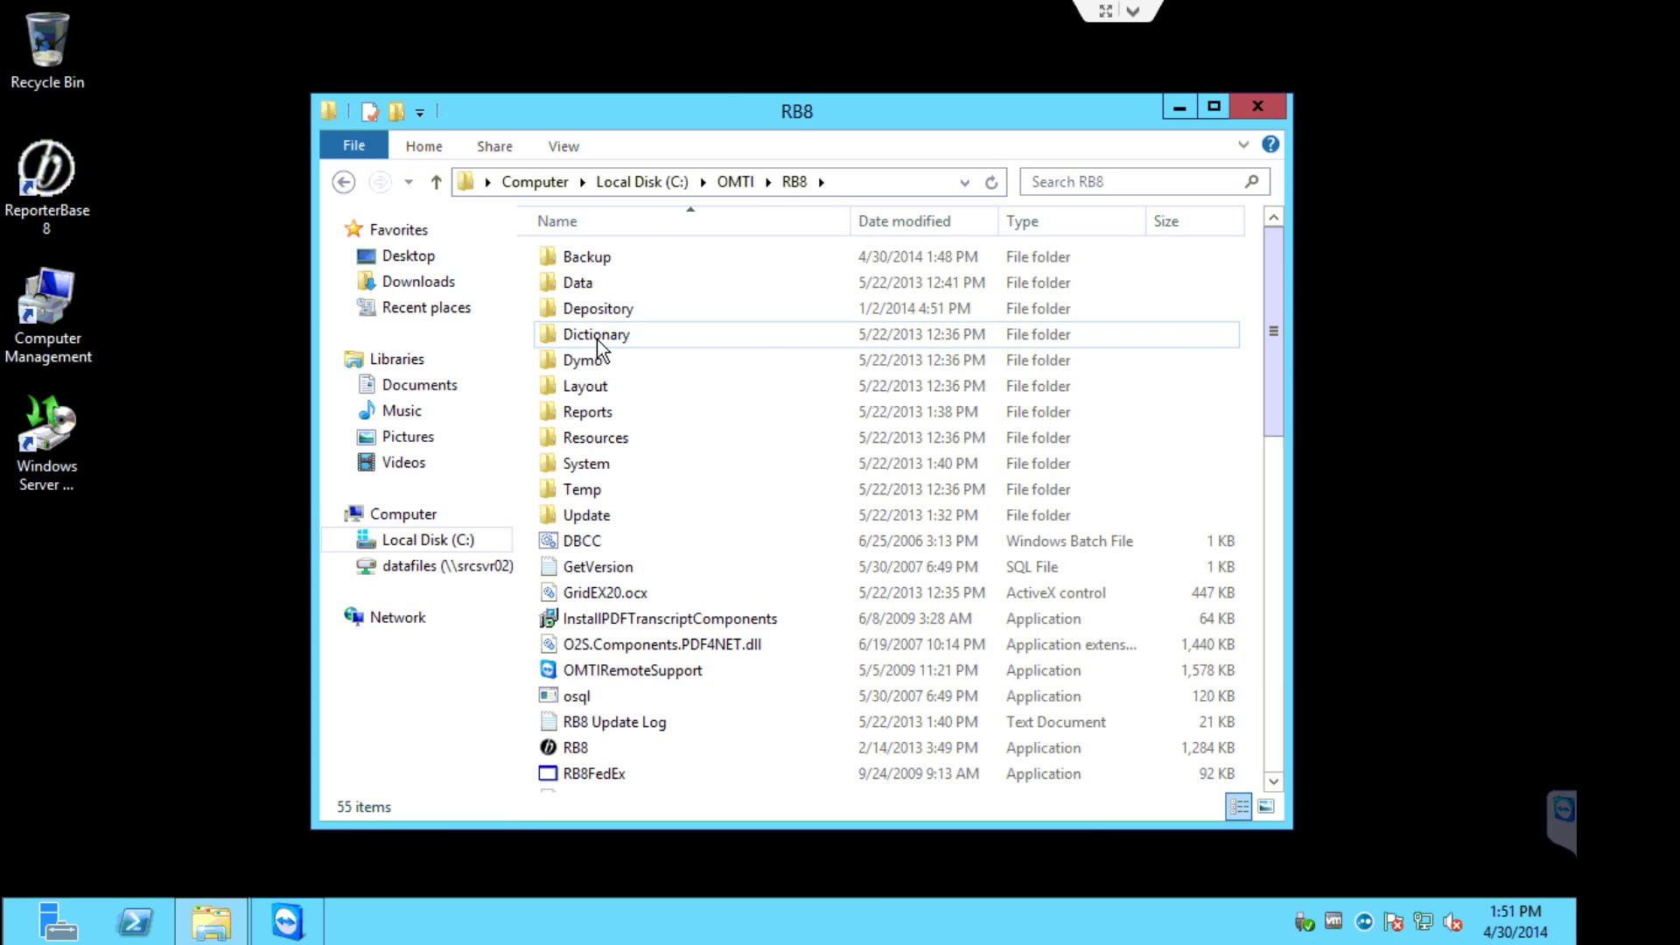
{"action": "left_click", "coordinate": [1272, 669]}
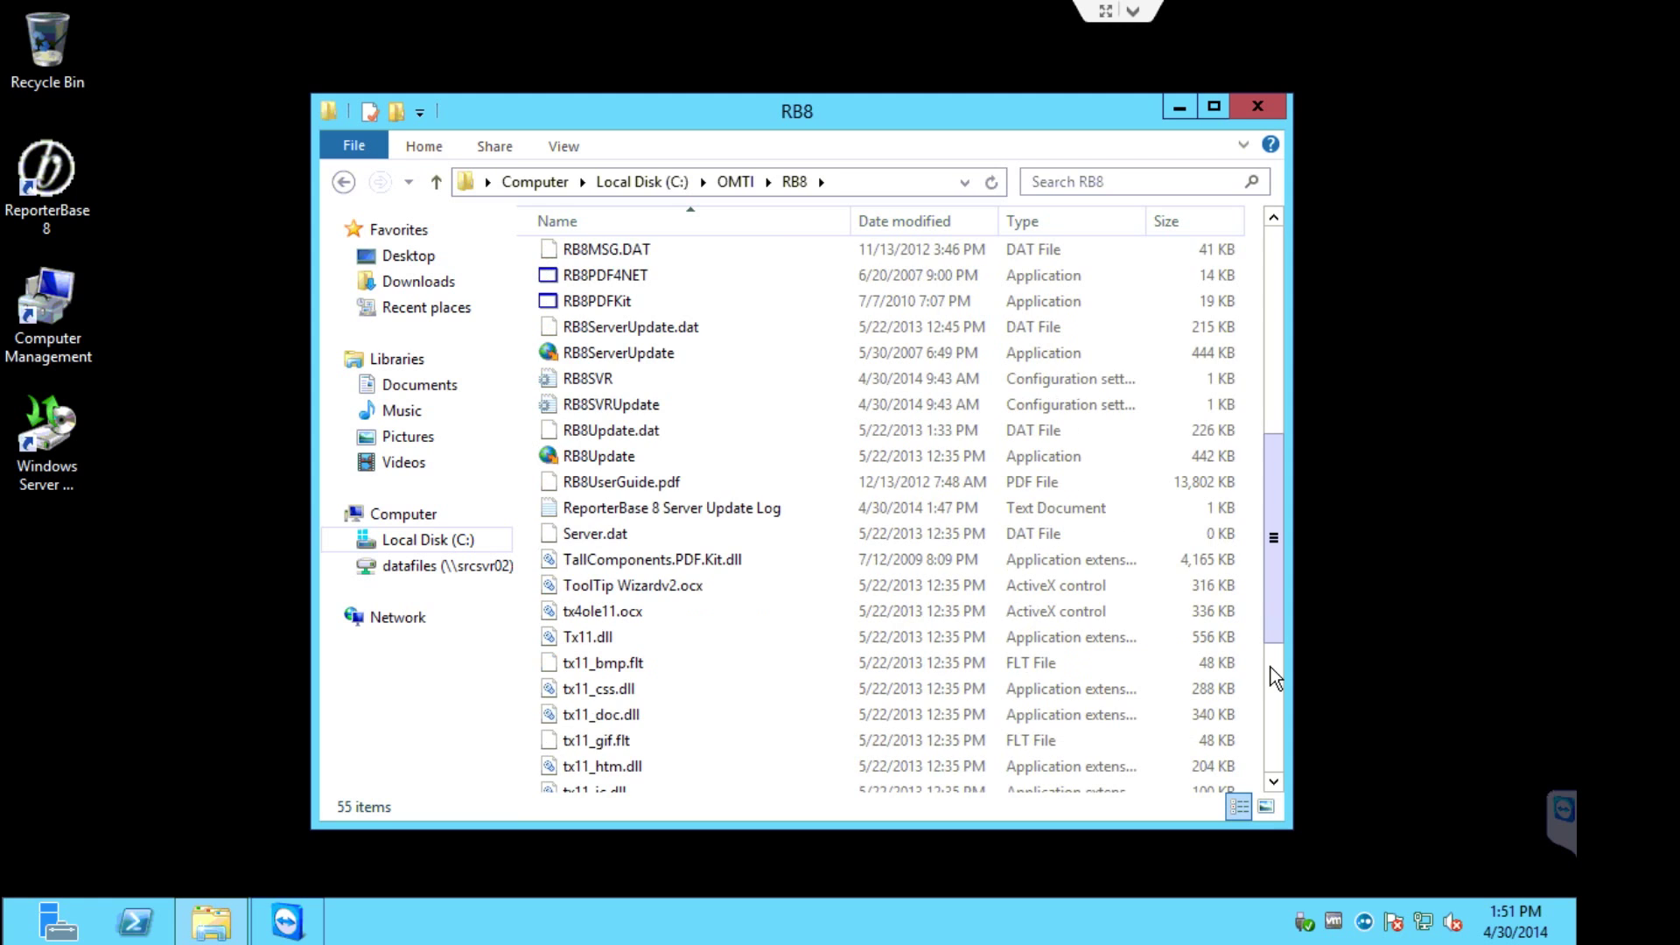
{"action": "left_click", "coordinate": [661, 356]}
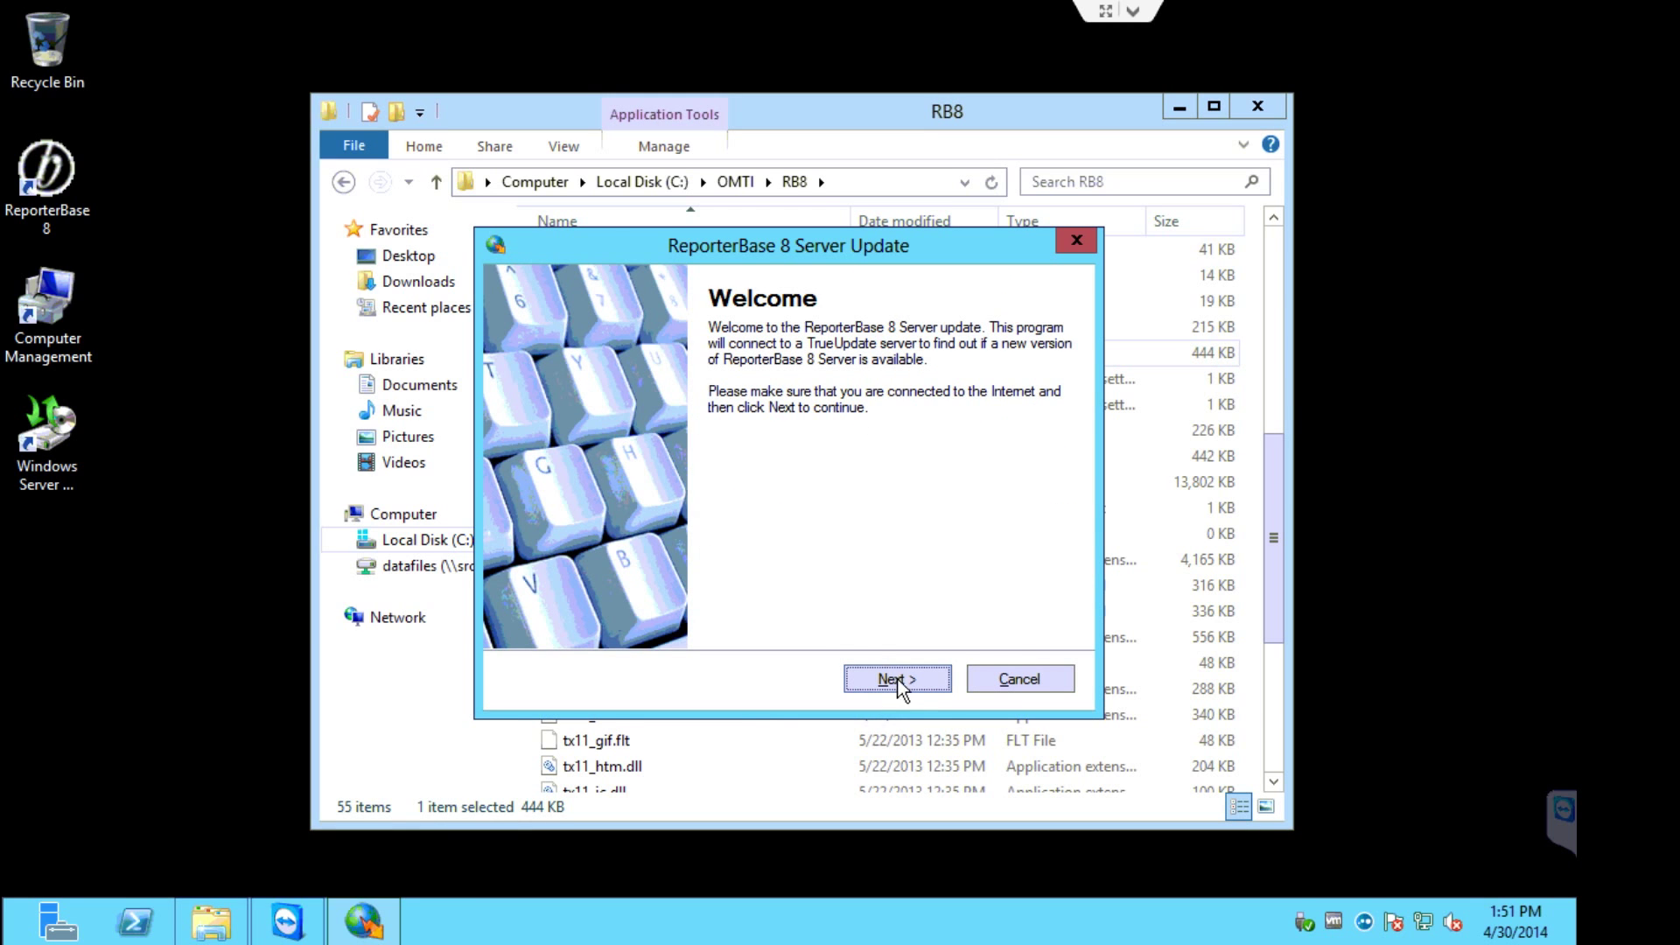
{"action": "left_click", "coordinate": [920, 682]}
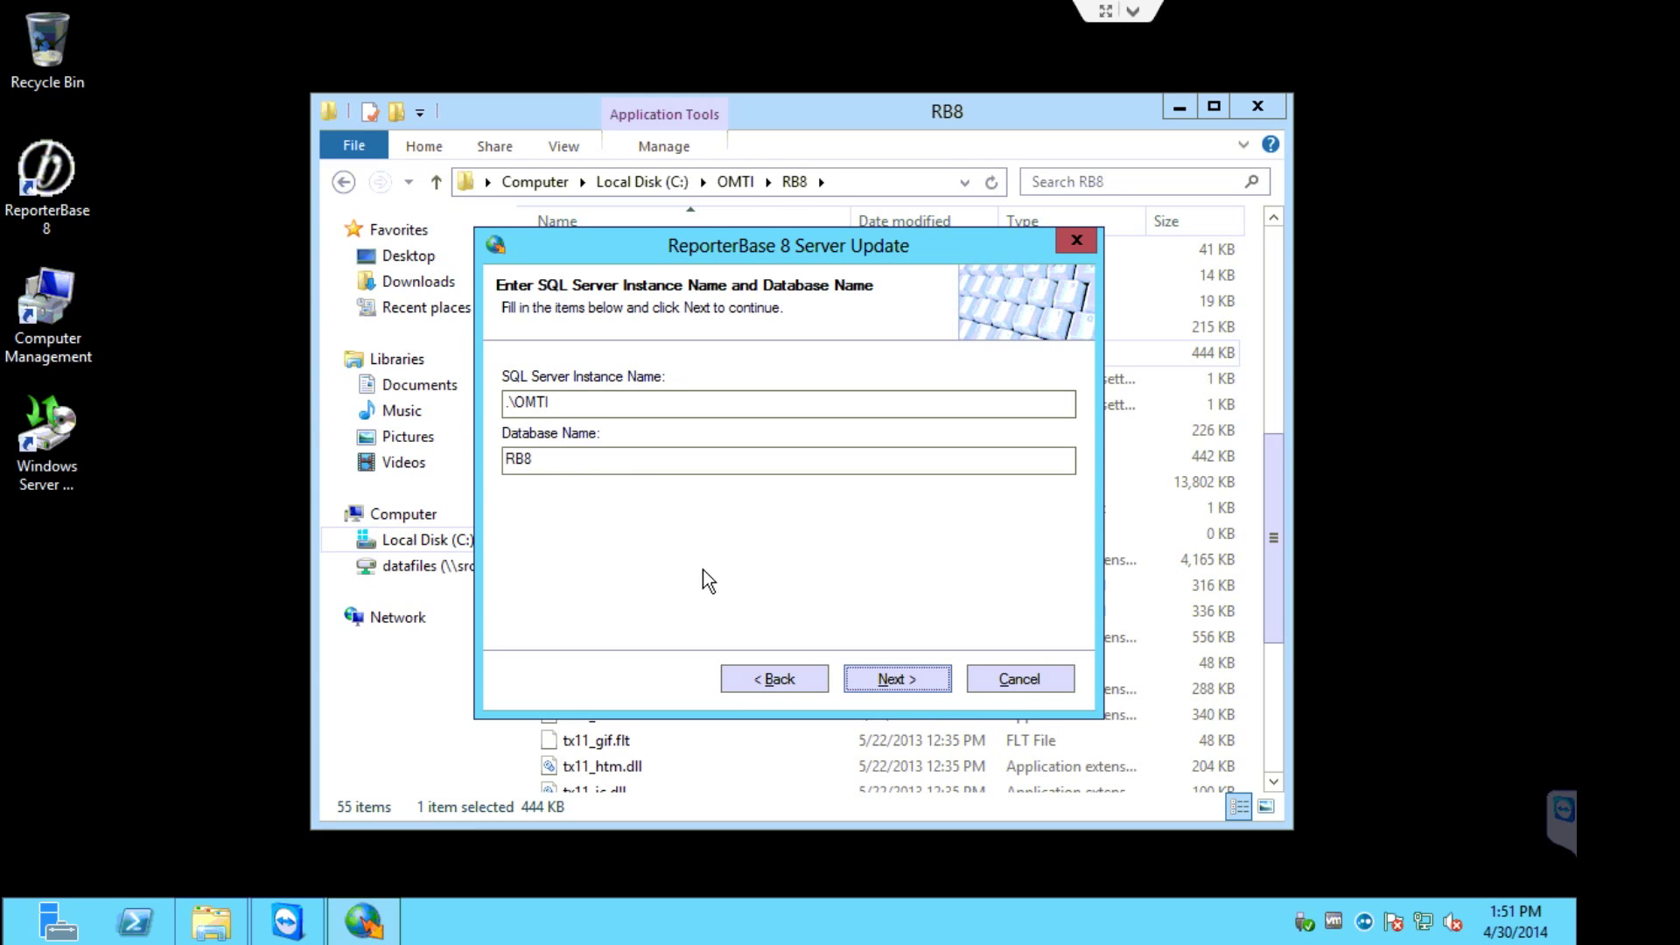
{"action": "left_click", "coordinate": [892, 686]}
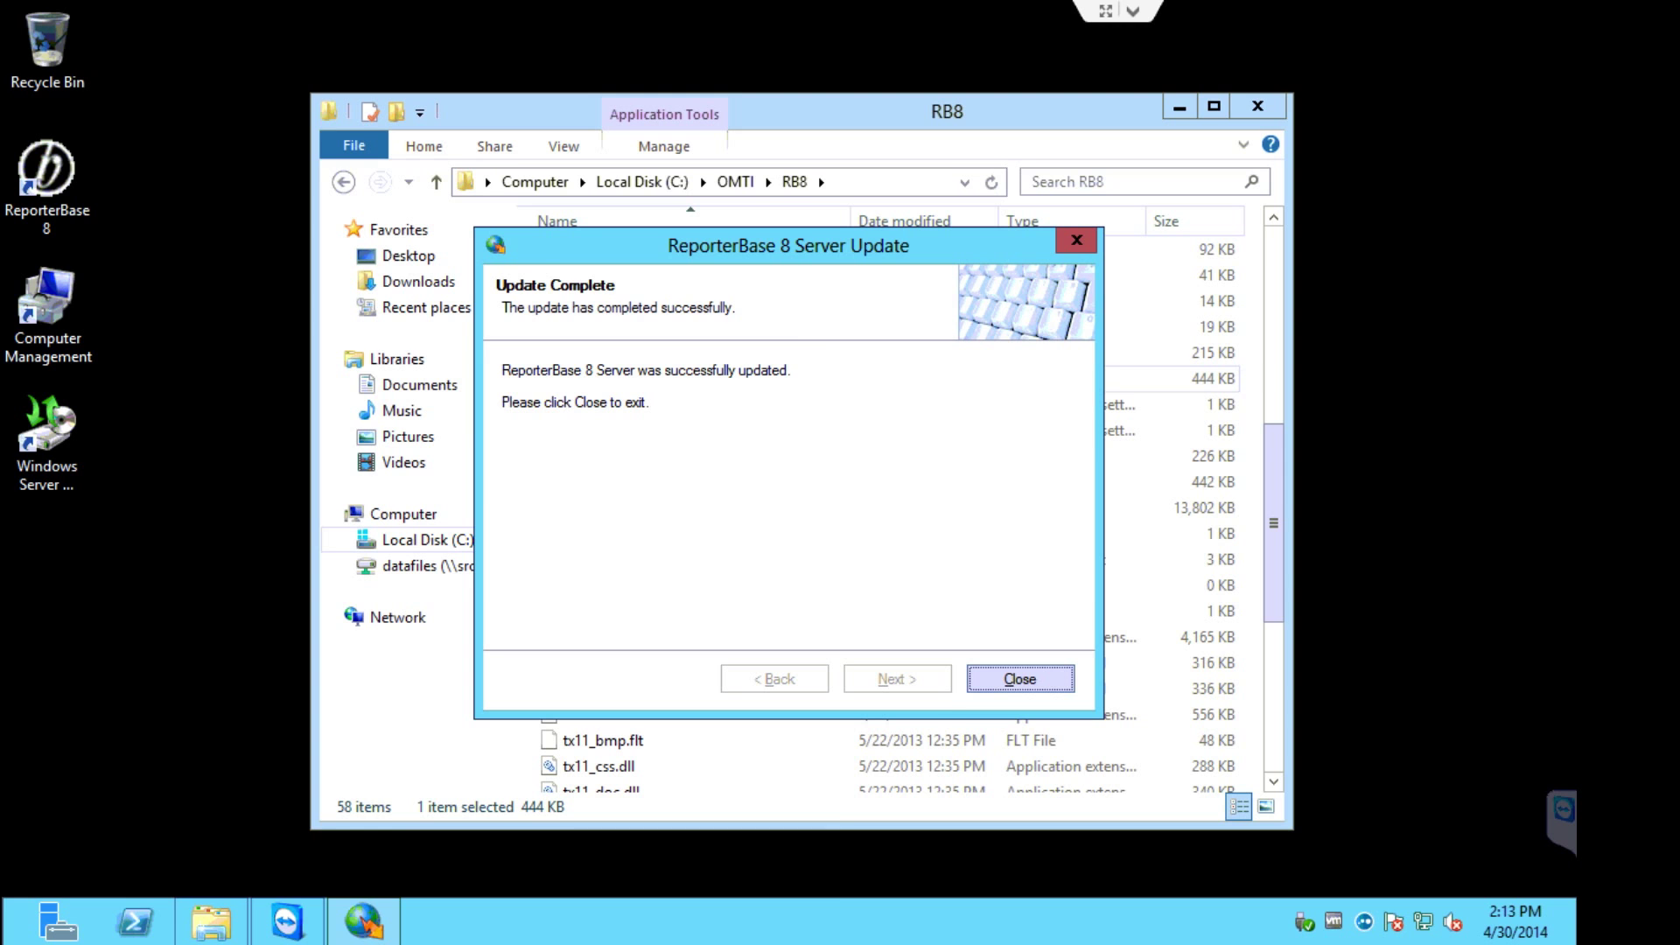
{"action": "left_click", "coordinate": [1012, 683]}
Run RBWeb8Update from C:\OMTI\RBWeb8, let it download and apply the update, then close it
{"action": "left_click", "coordinate": [345, 182]}
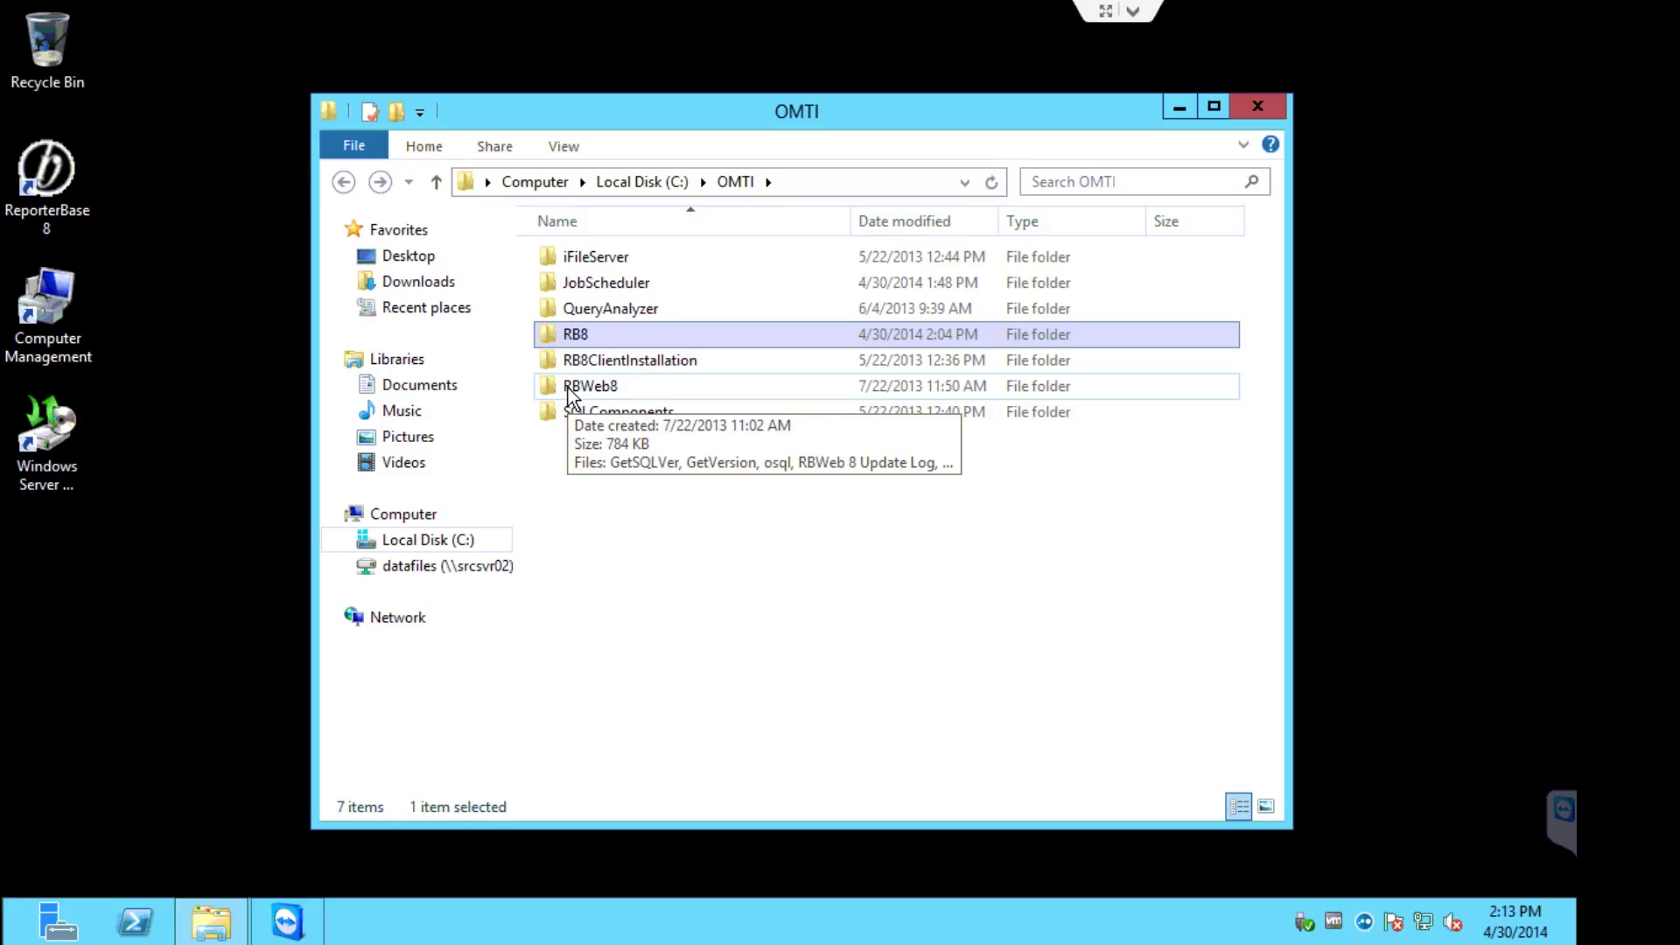
{"action": "double_click", "coordinate": [569, 390]}
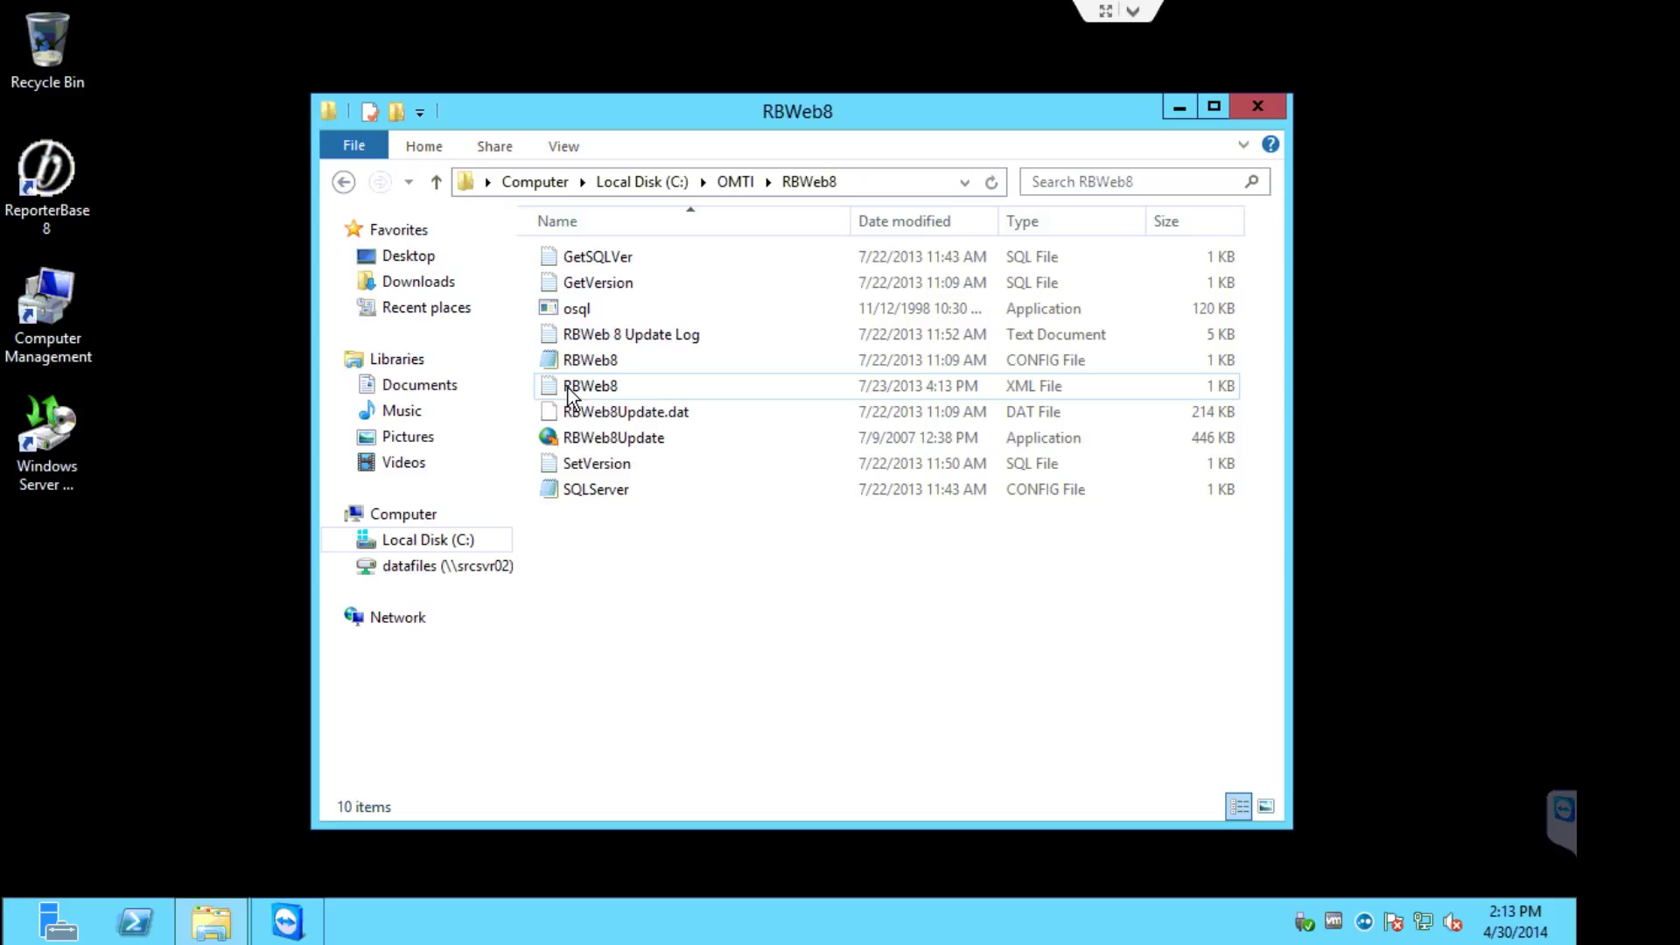
{"action": "double_click", "coordinate": [674, 438]}
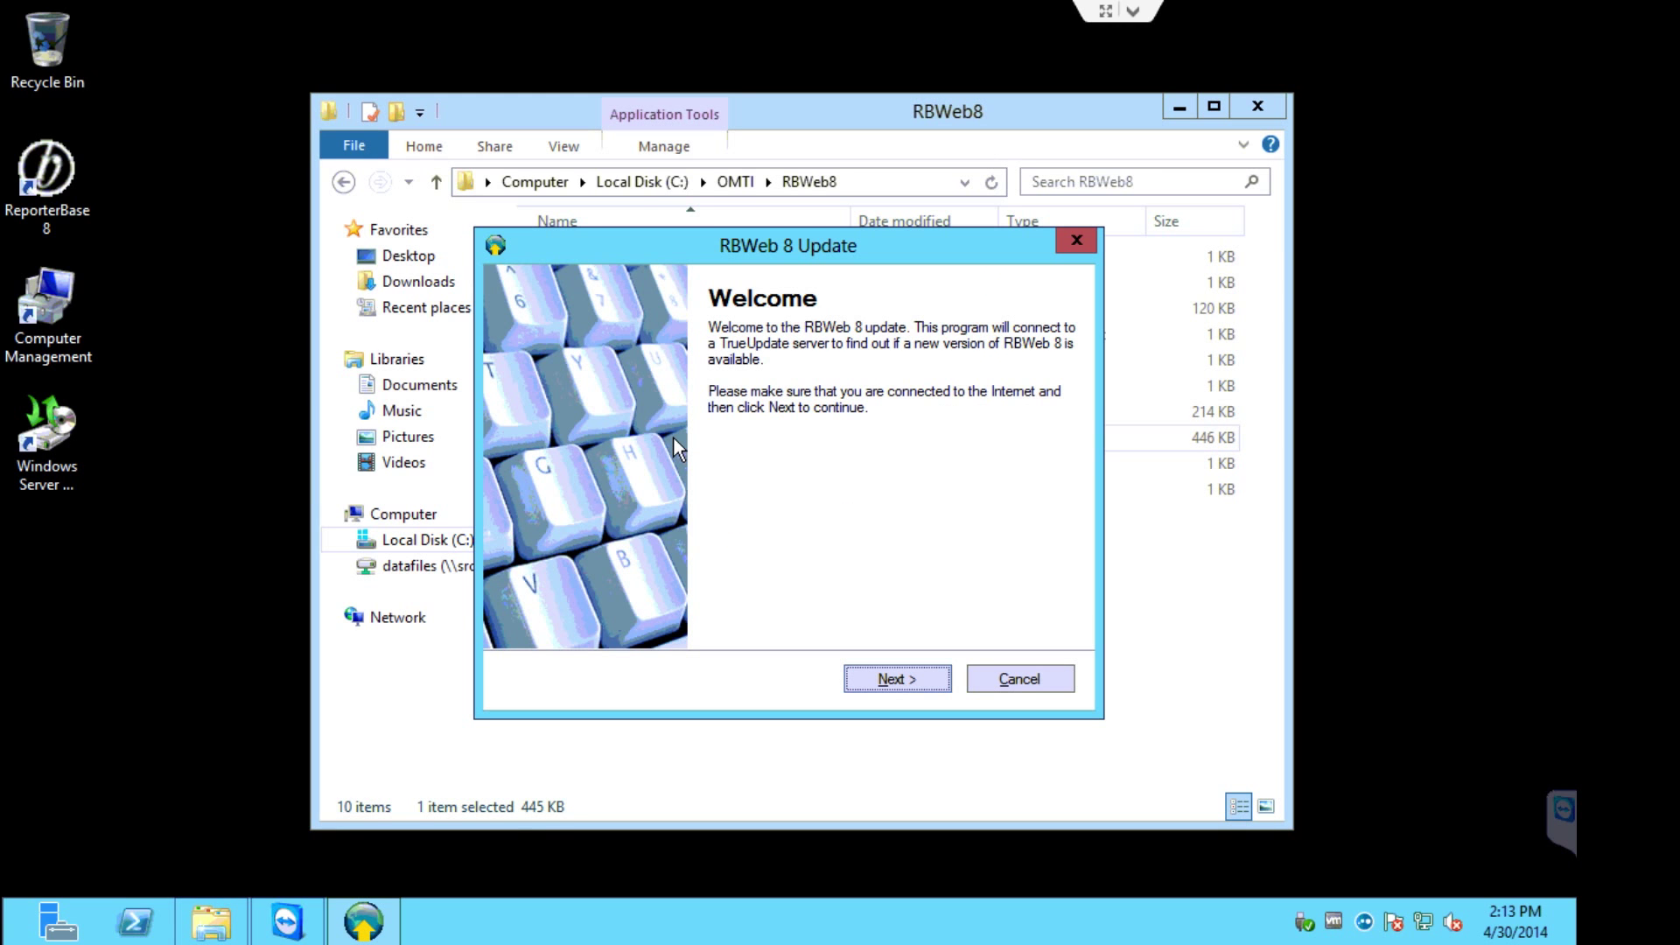
{"action": "left_click", "coordinate": [919, 682]}
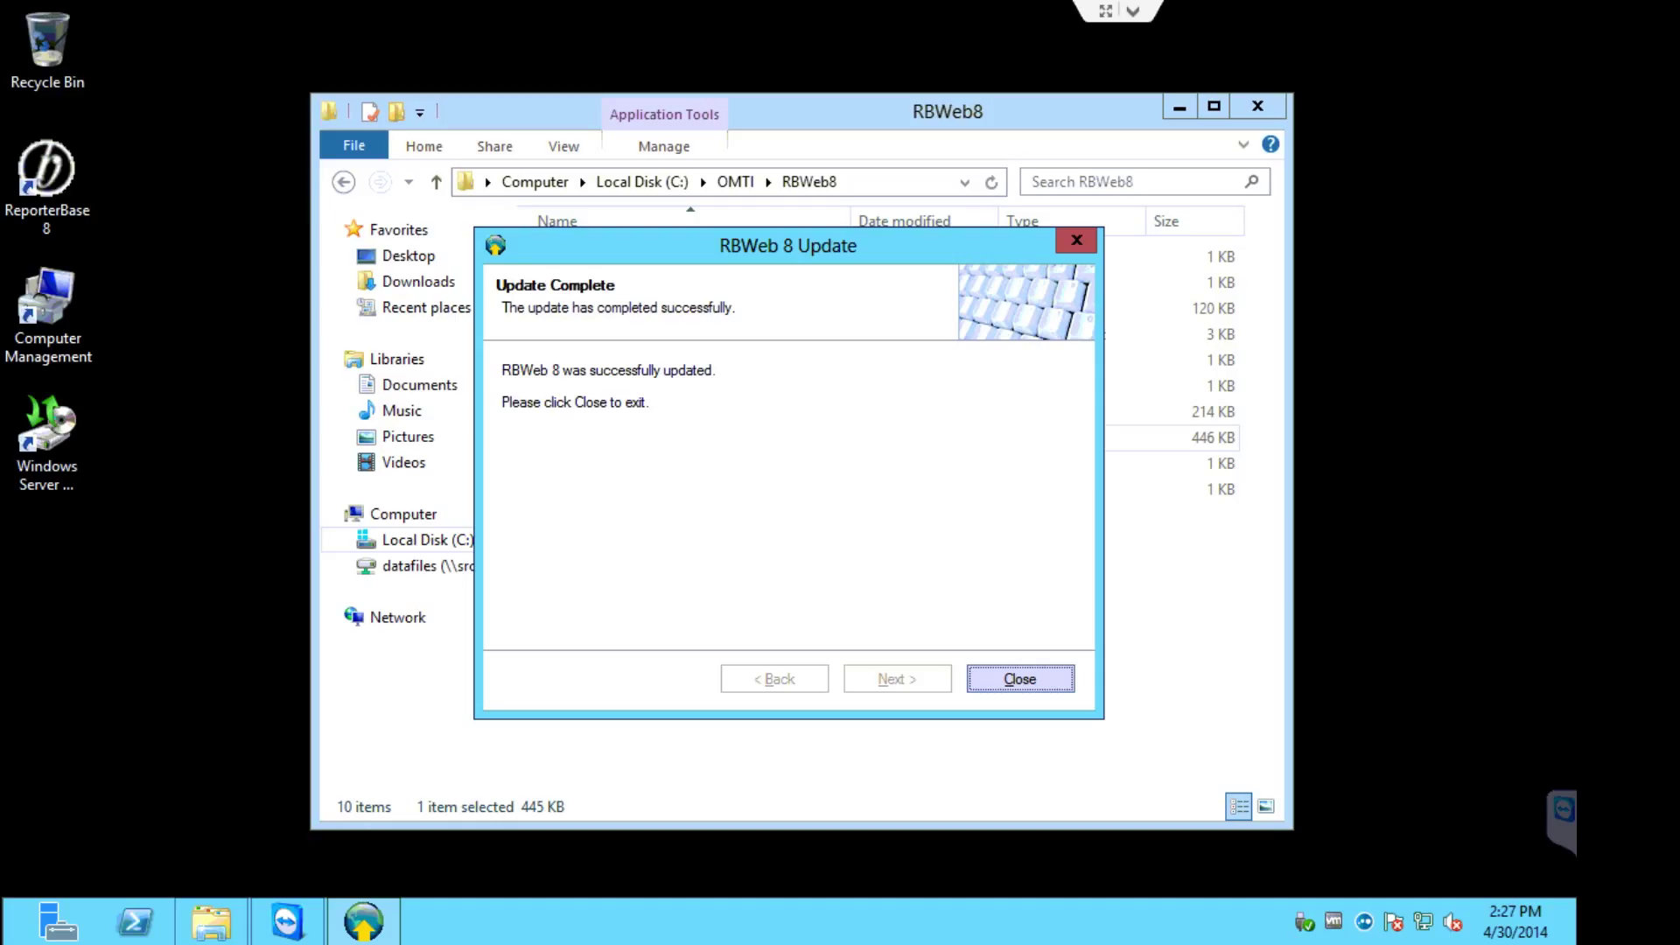
{"action": "left_click", "coordinate": [1013, 678]}
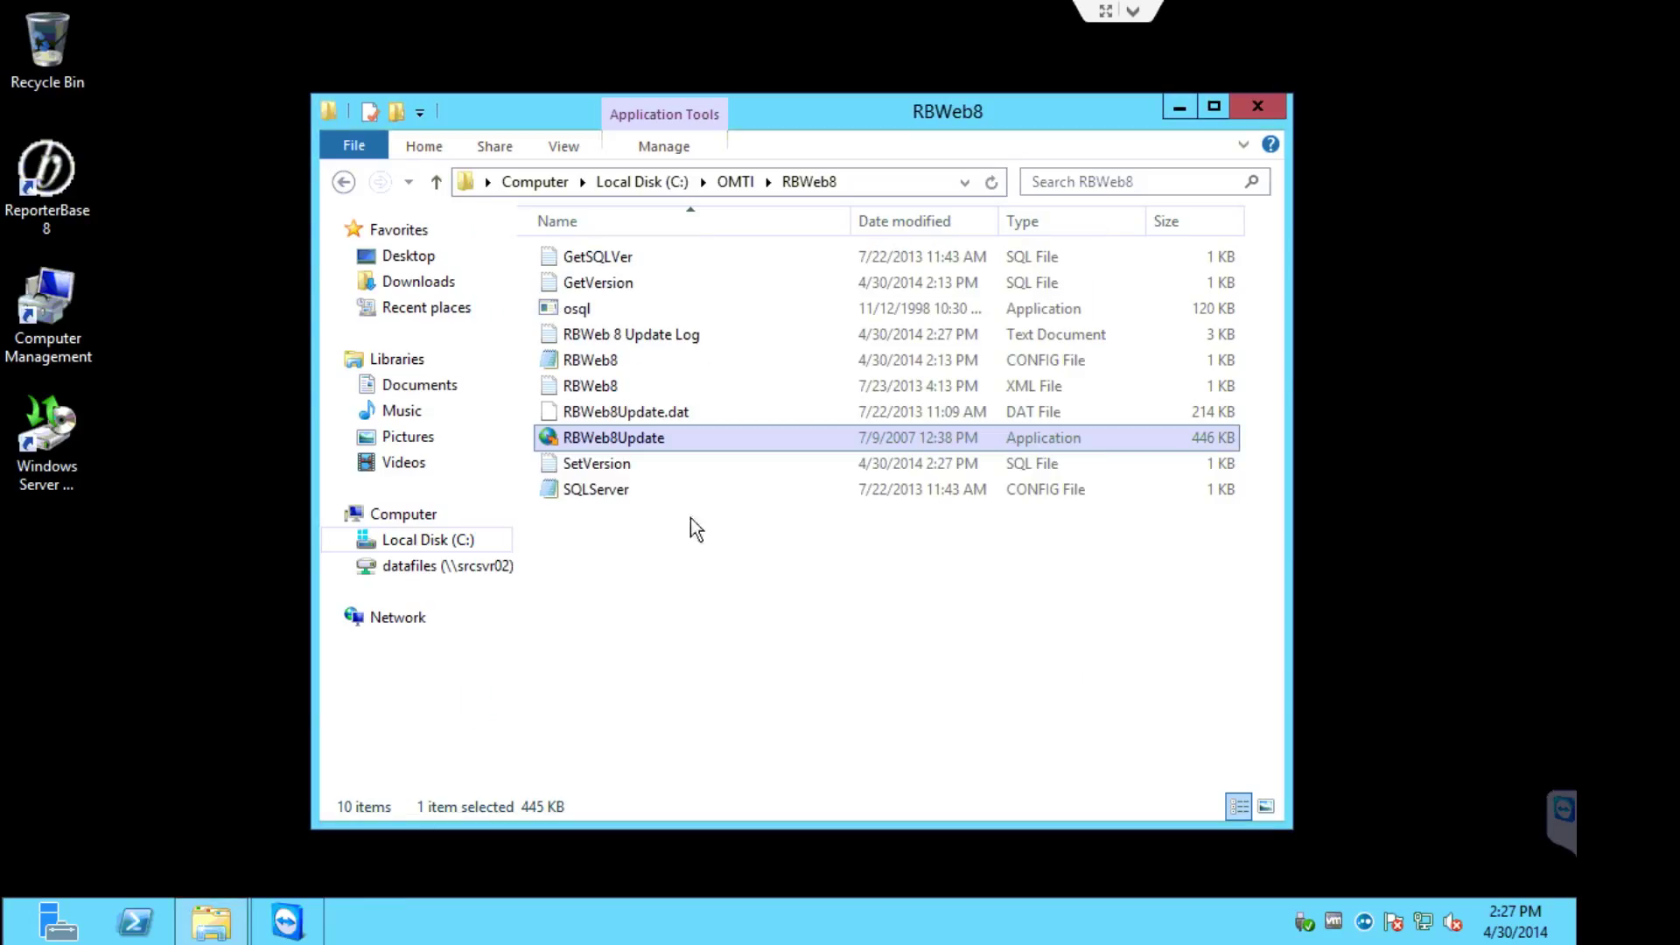